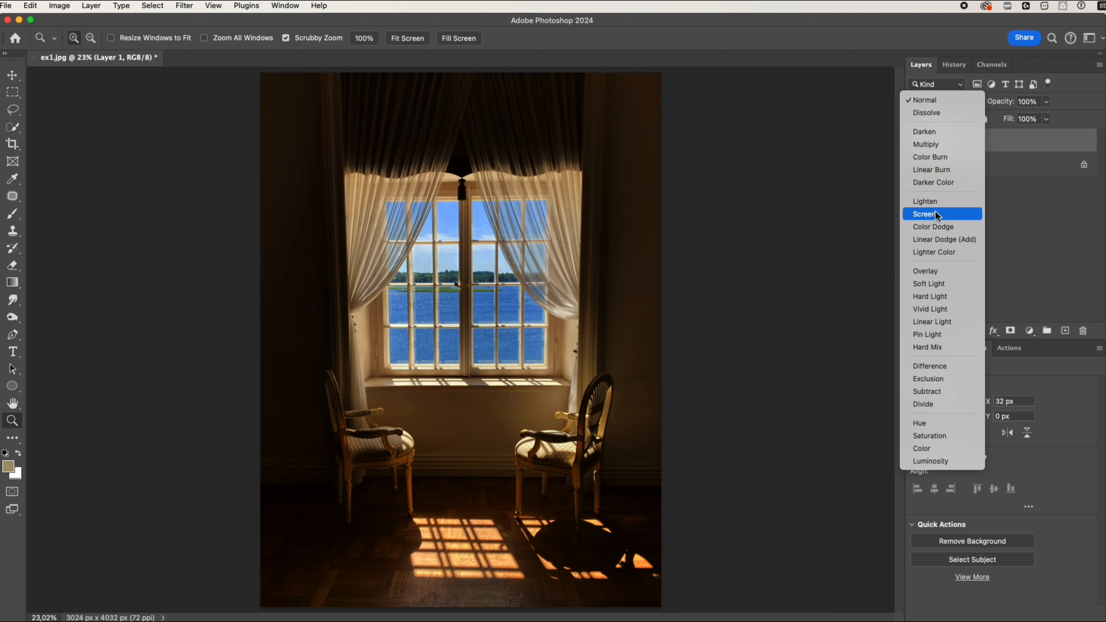
Set Layer 1's blend mode to Screen and apply a Zoom Radial Blur at amount 100, centered on the upper-left corner.
left_click(935, 211)
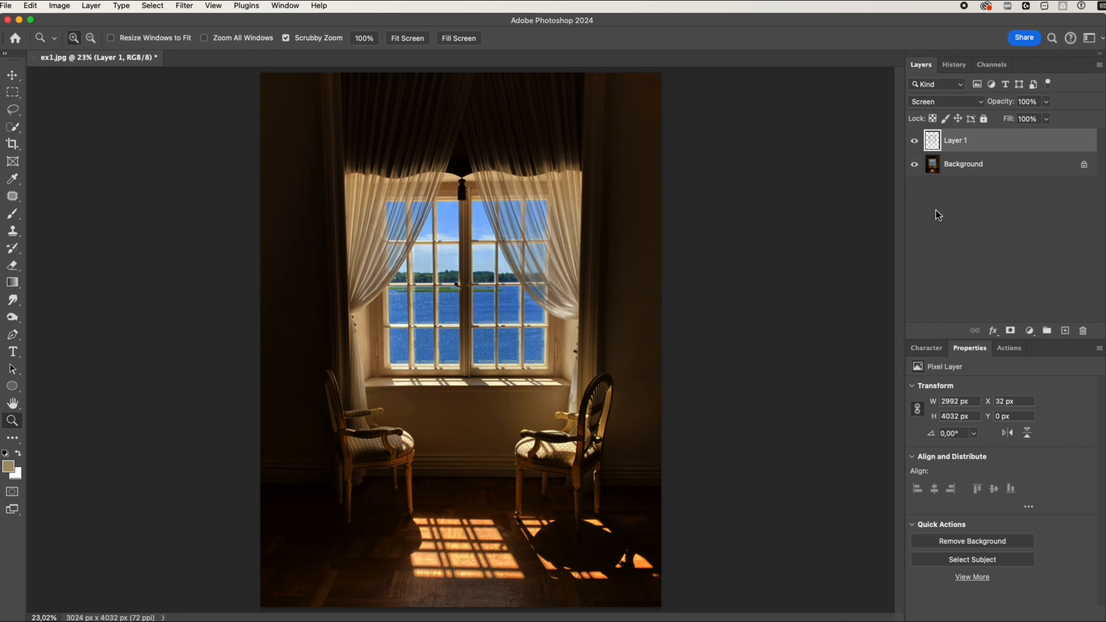
left_click(185, 6)
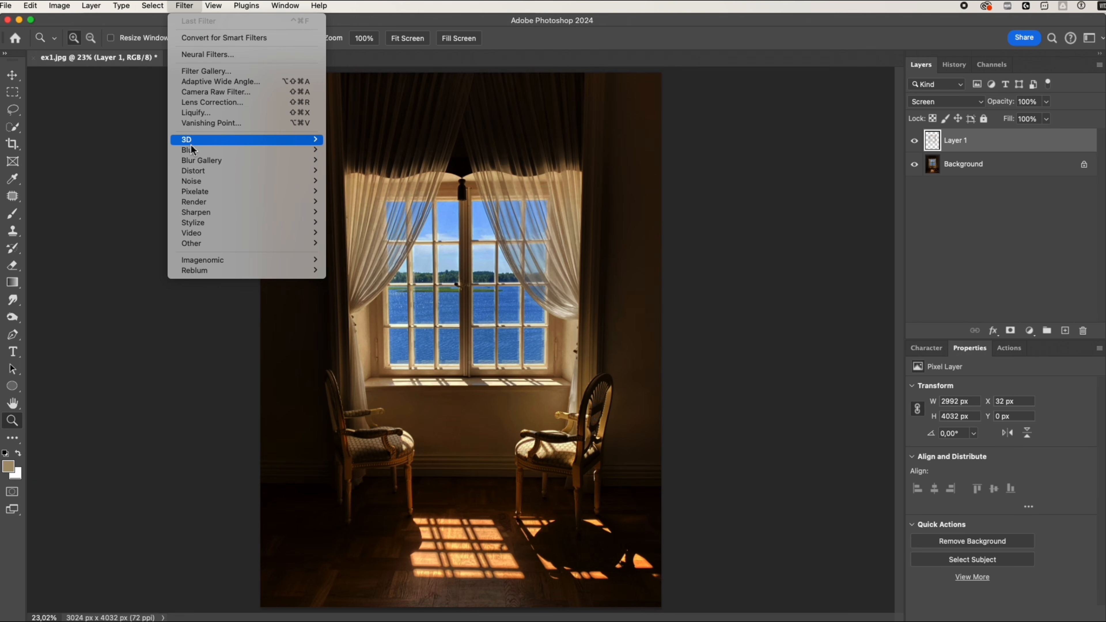
mouse_move(208, 150)
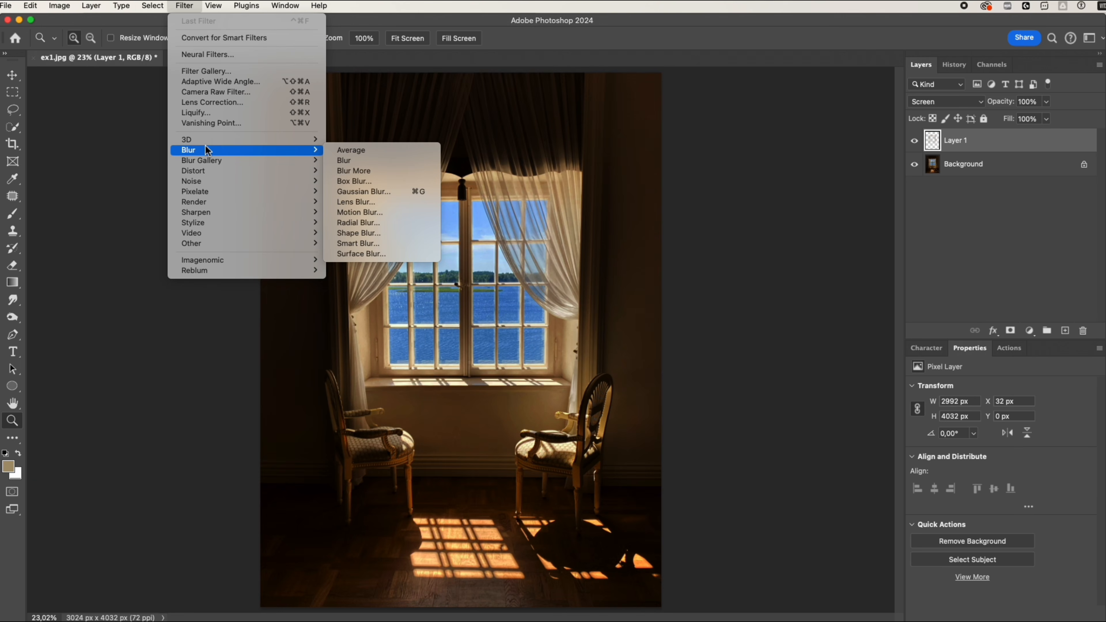
left_click(352, 223)
left_click_drag(650, 250, 711, 250)
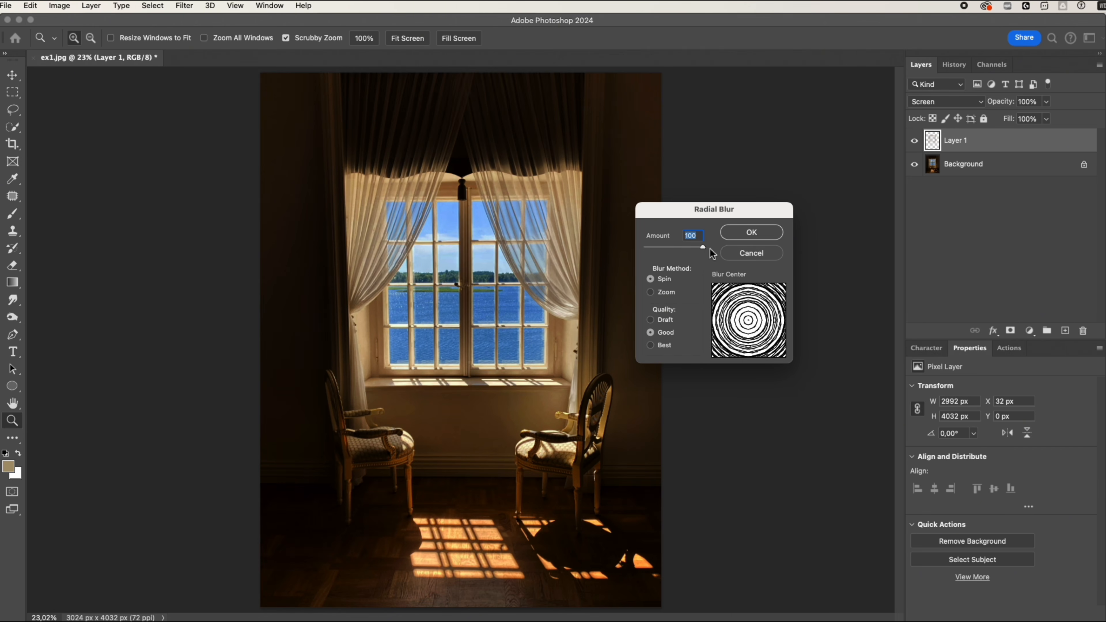
left_click(652, 291)
left_click(743, 313)
left_click_drag(743, 316, 714, 287)
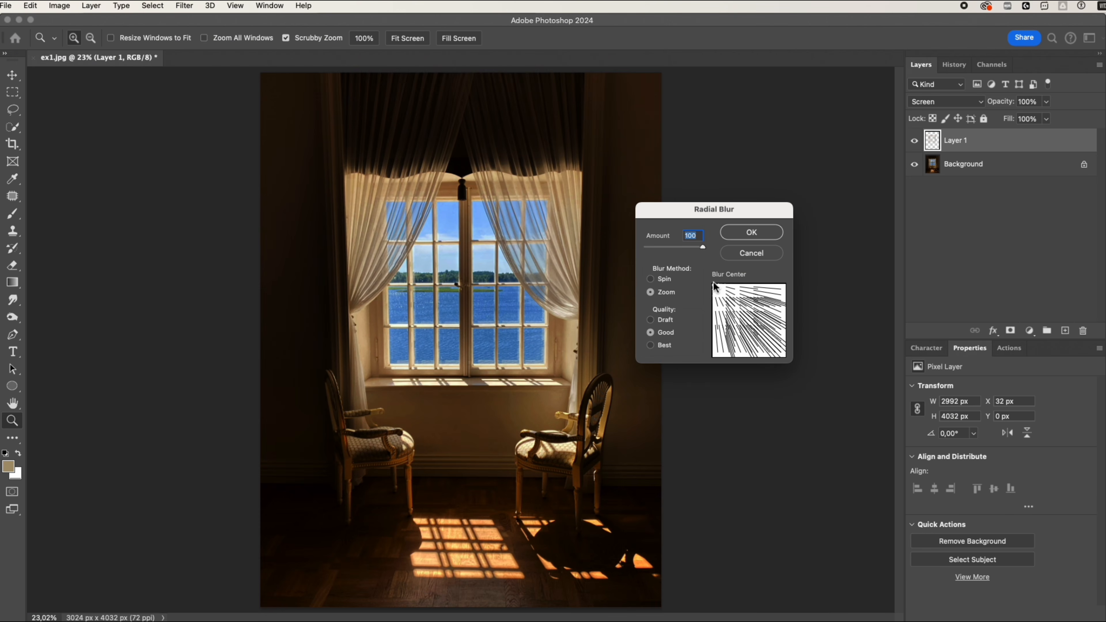
left_click(747, 236)
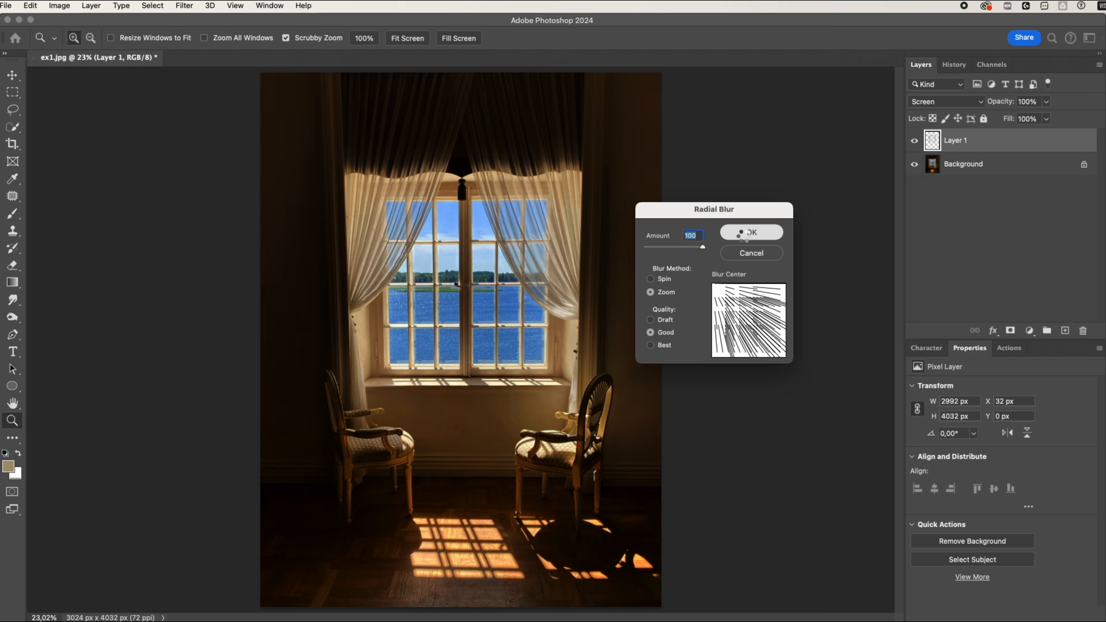
Duplicate the blurred ray layer twice and group all three ray layers.
key("ctrl+j")
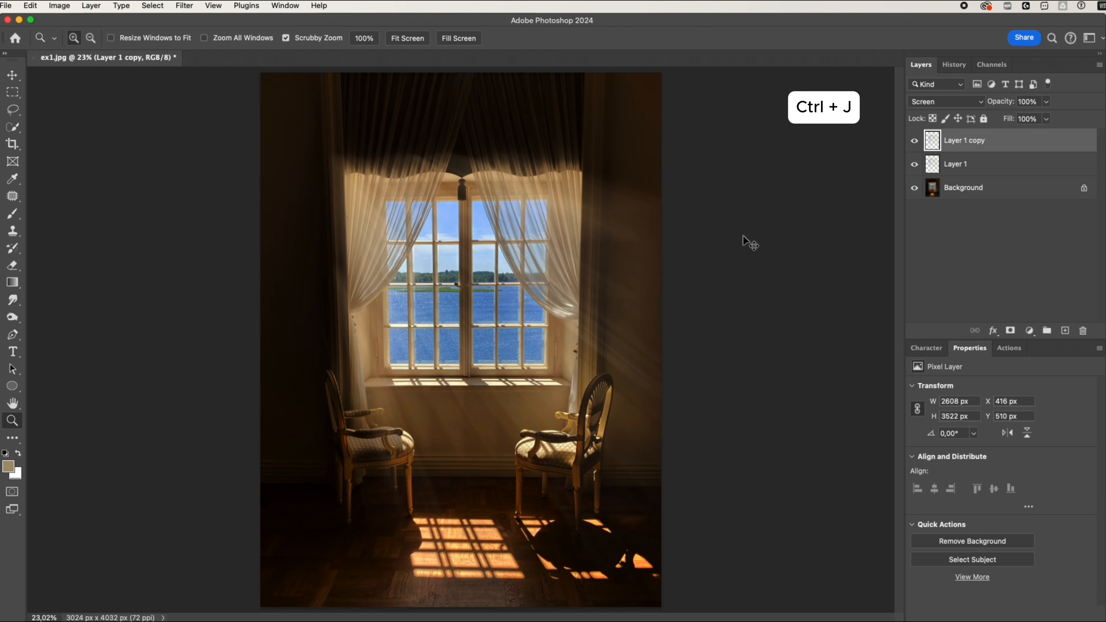
key("ctrl+j")
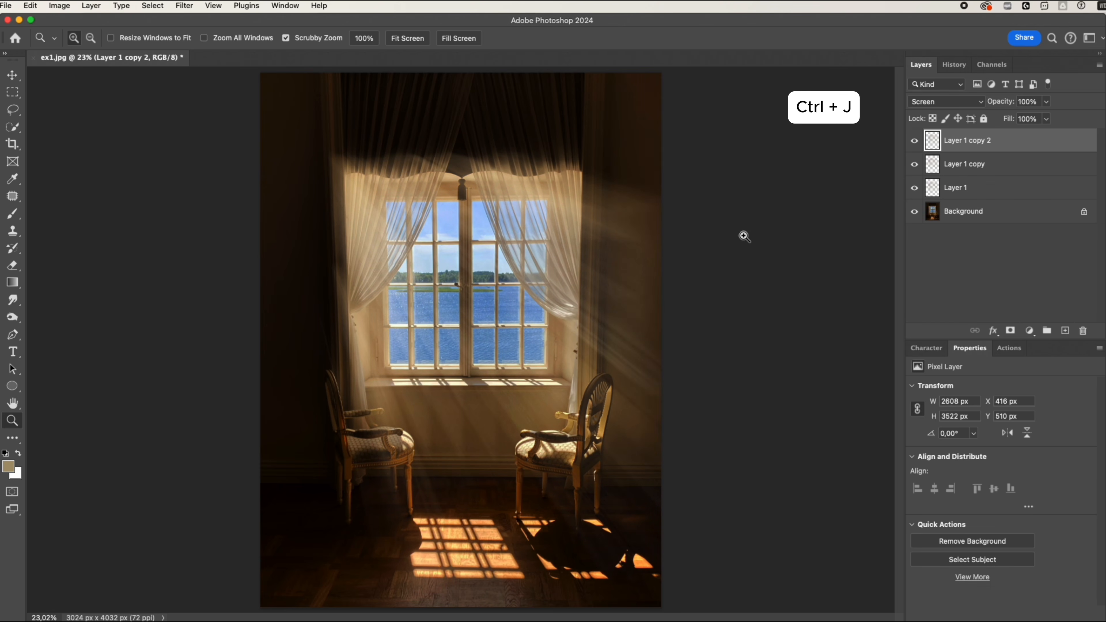
left_click(986, 174, "shift")
left_click(986, 193, "shift")
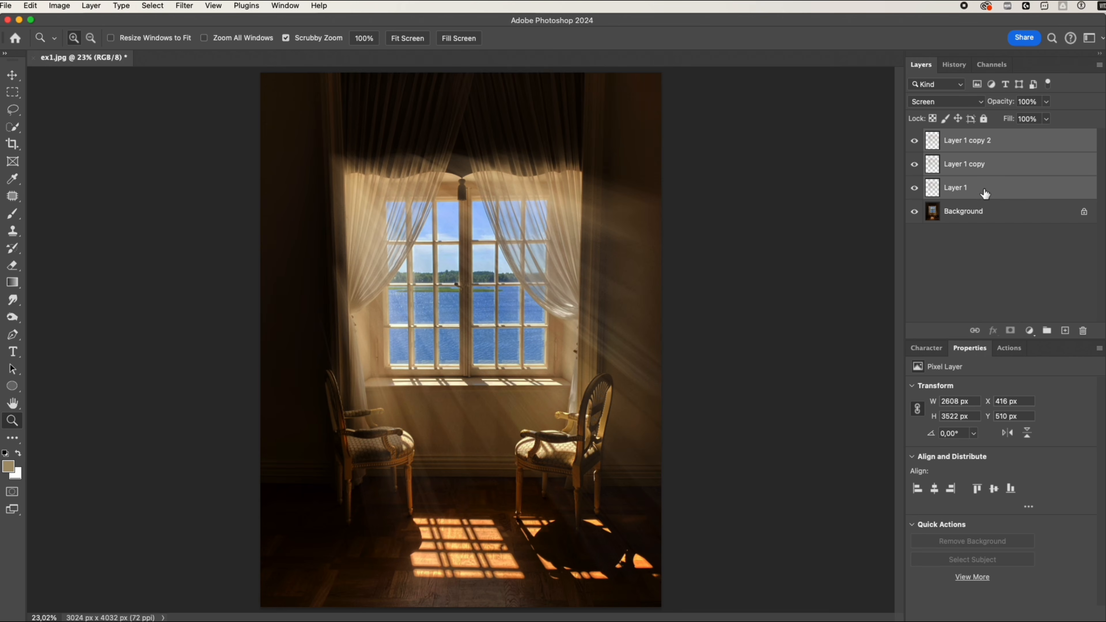
left_click(1047, 331)
Mask the ray group and paint black at 30% brush opacity along the left curtain and the top of the window.
left_click(1011, 331)
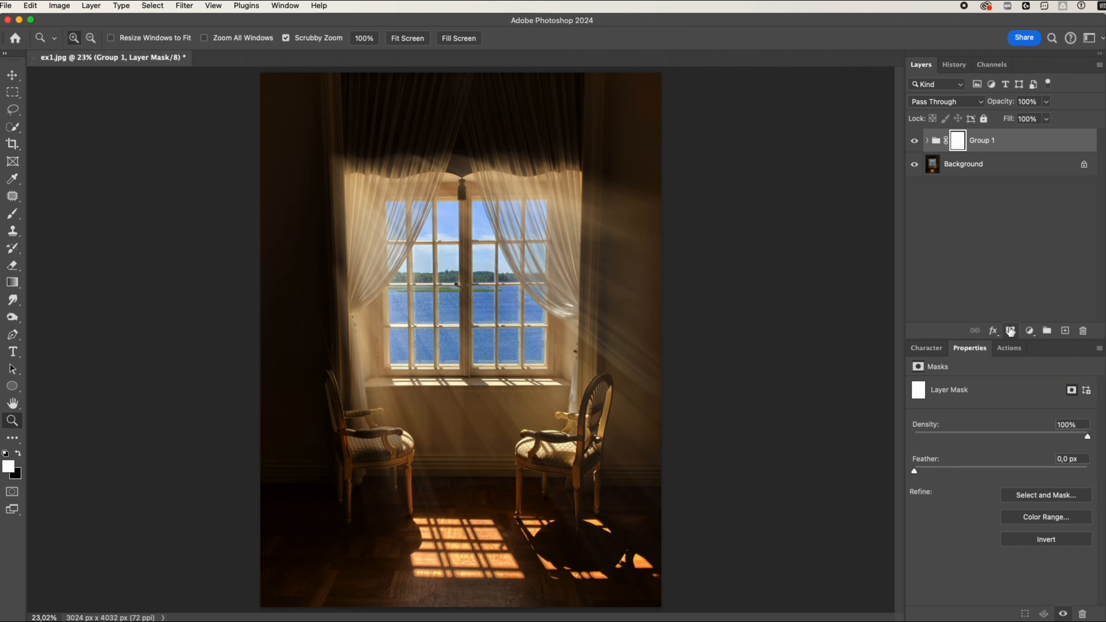
left_click(12, 214)
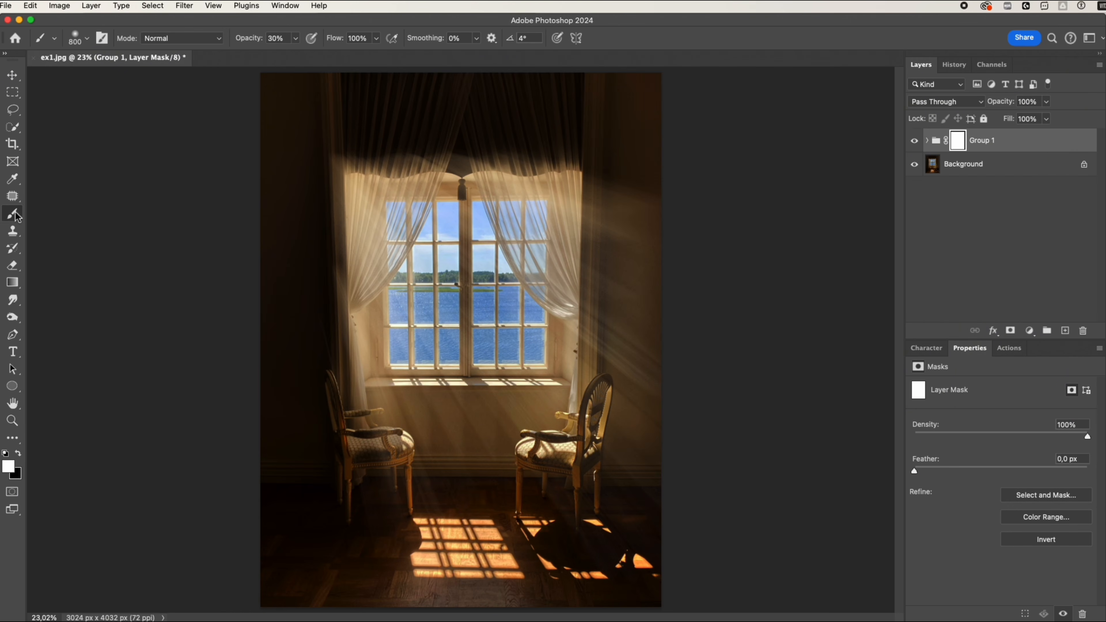
left_click(18, 454)
mouse_move(328, 168)
left_mouse_down()
mouse_move(327, 188)
mouse_move(334, 168)
left_mouse_up()
key("[")
left_click_drag(331, 265, 319, 228)
key("[")
key("[")
mouse_move(363, 155)
left_mouse_down()
mouse_move(546, 160)
mouse_move(441, 166)
mouse_move(586, 179)
left_mouse_up()
key("[")
left_click_drag(352, 183, 346, 326)
left_click(913, 144)
left_click(913, 144)
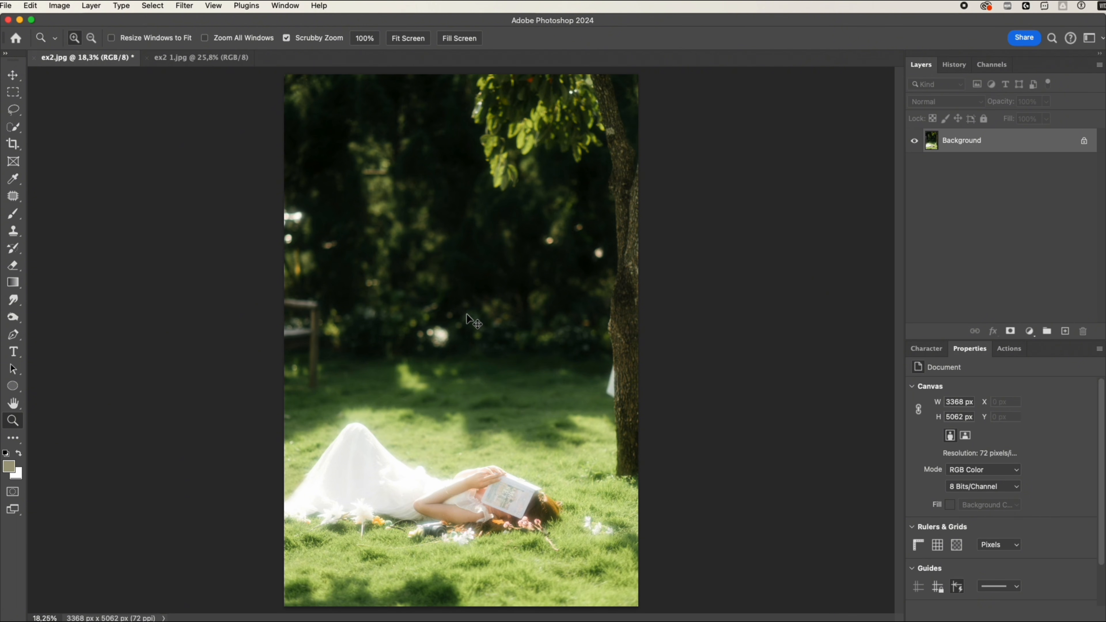
Duplicate the Background of ex2.jpg and add a Gradient Fill layer with the Angle style.
key("ctrl+j")
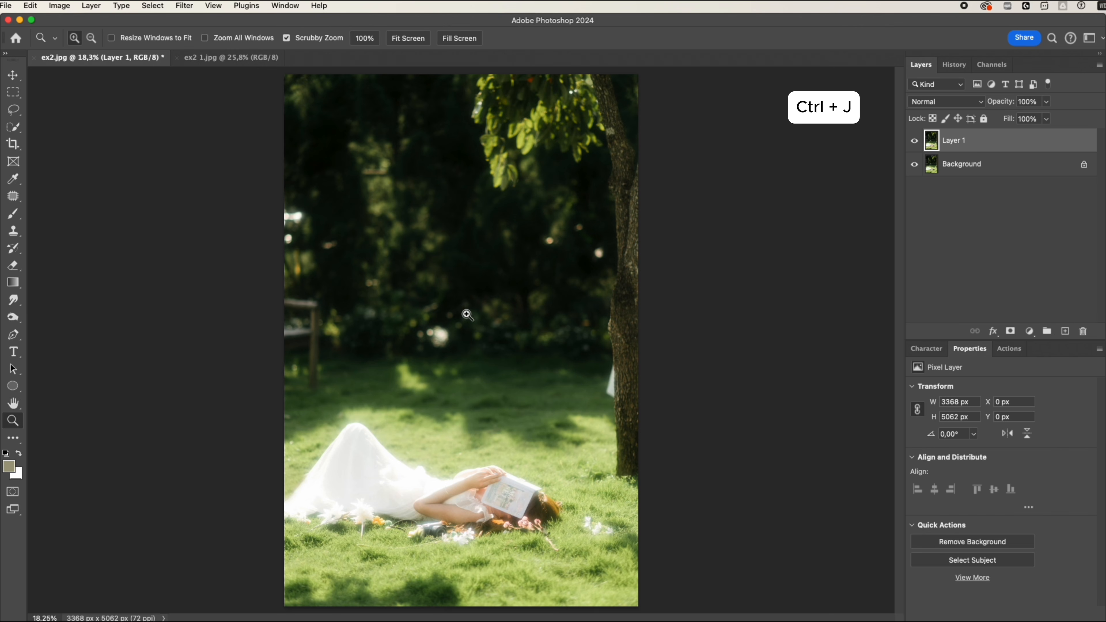
left_click(1030, 331)
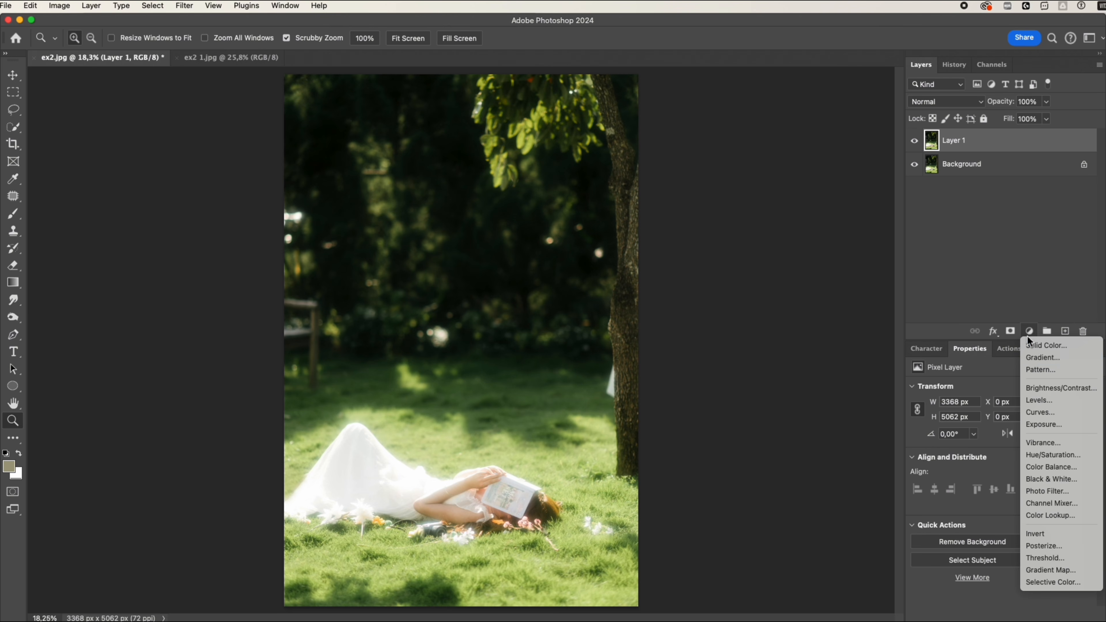
left_click(1043, 357)
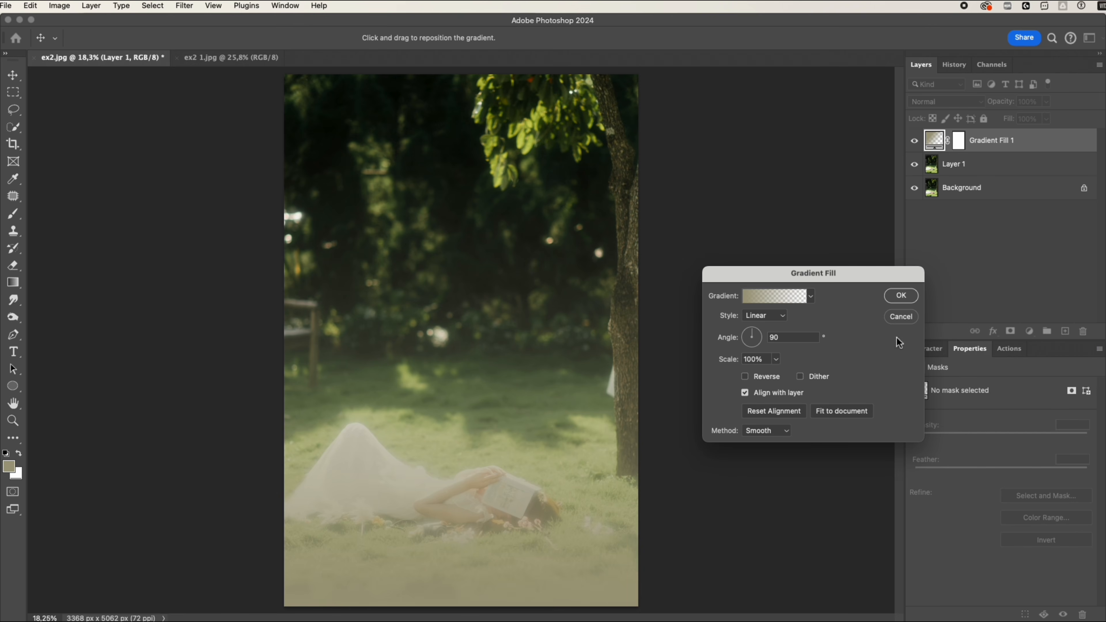
left_click(774, 316)
left_click(772, 339)
Make it a Noise gradient with 99% roughness, the HSB model, saturation reduced to zero, and transparency added.
left_click(769, 297)
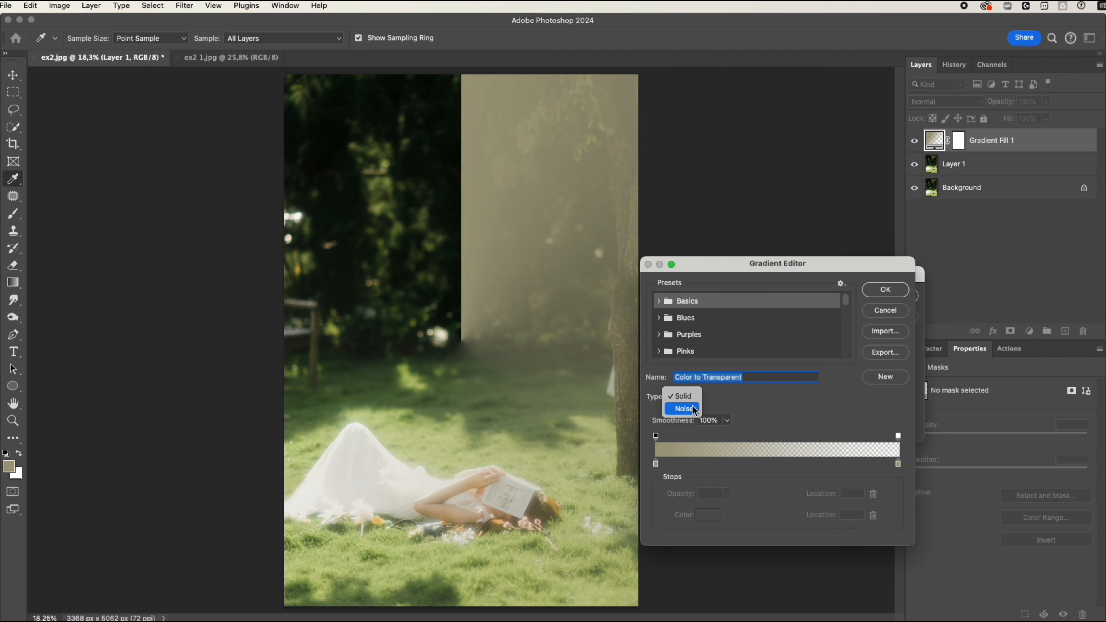
left_click(691, 406)
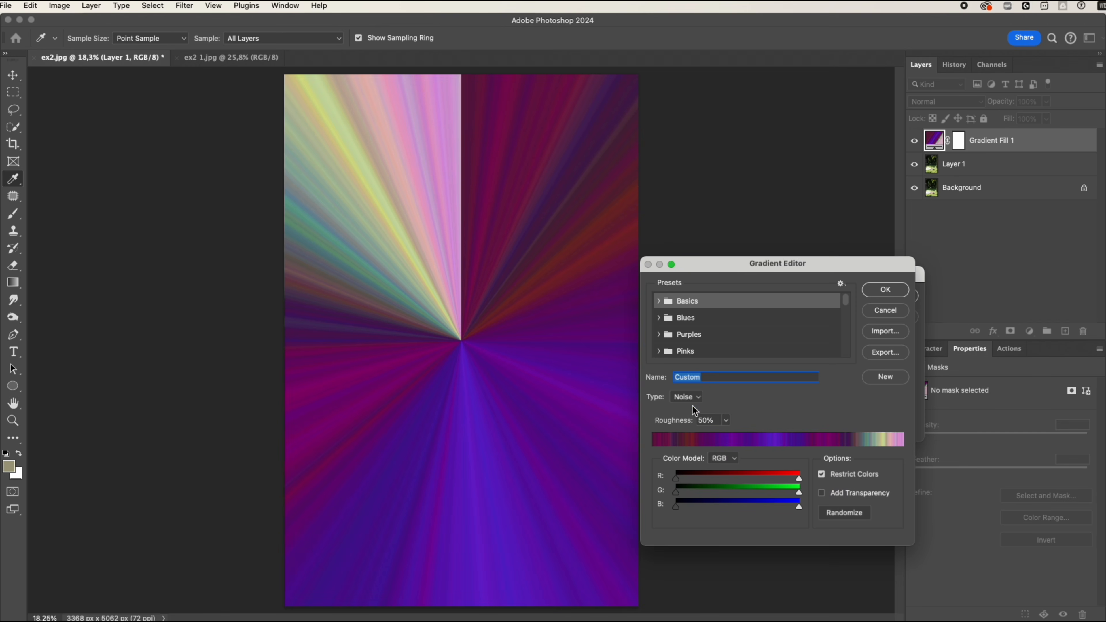
left_click_drag(685, 424, 732, 422)
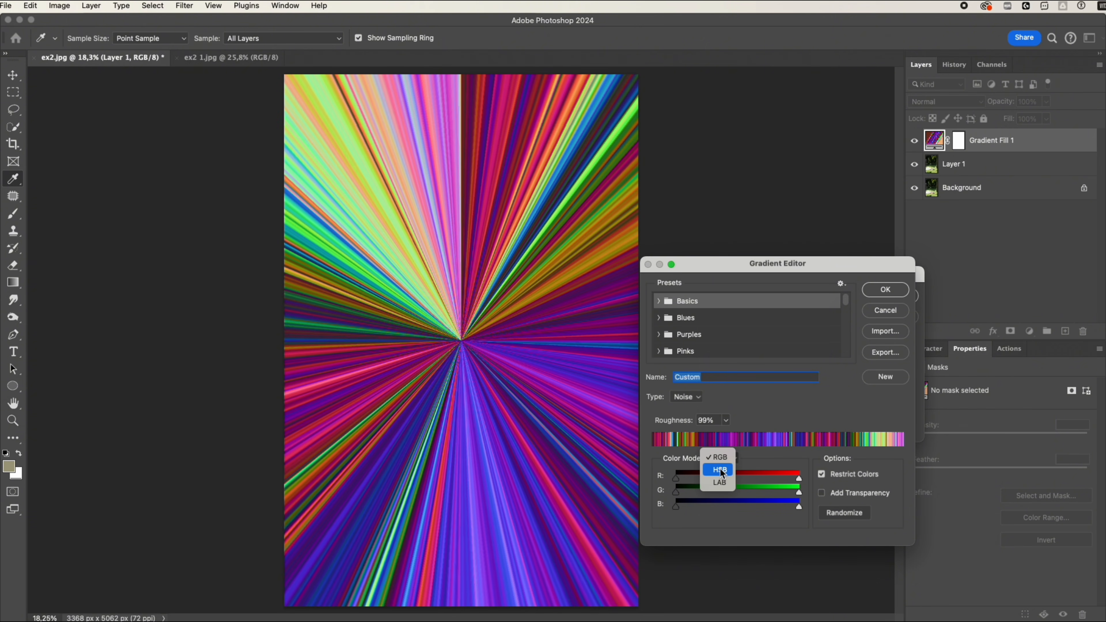
left_click(720, 470)
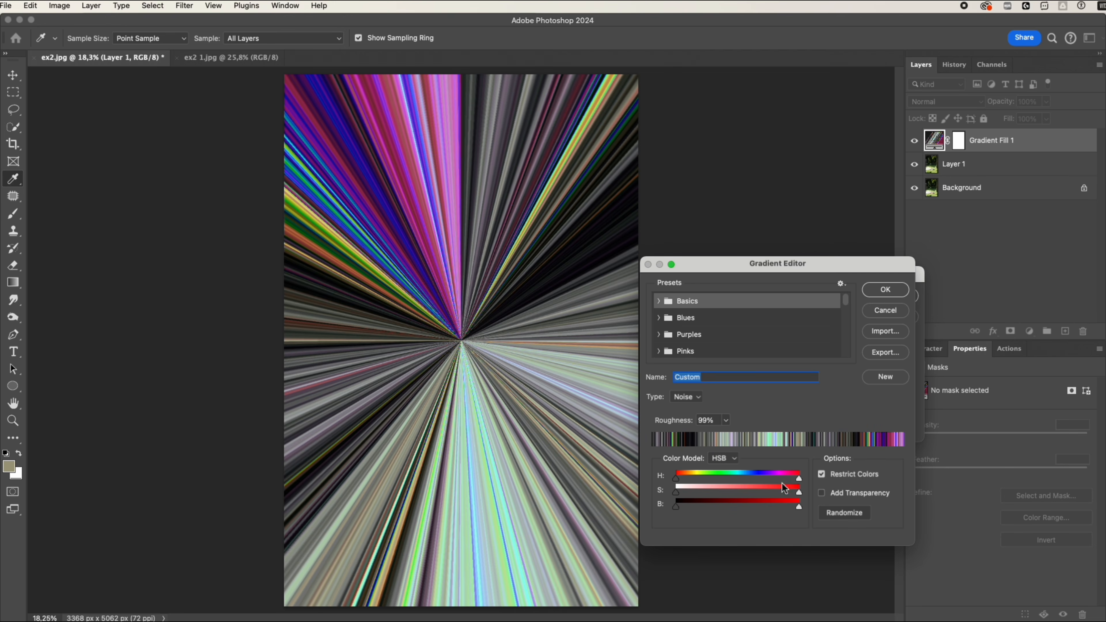
left_click_drag(800, 496, 676, 491)
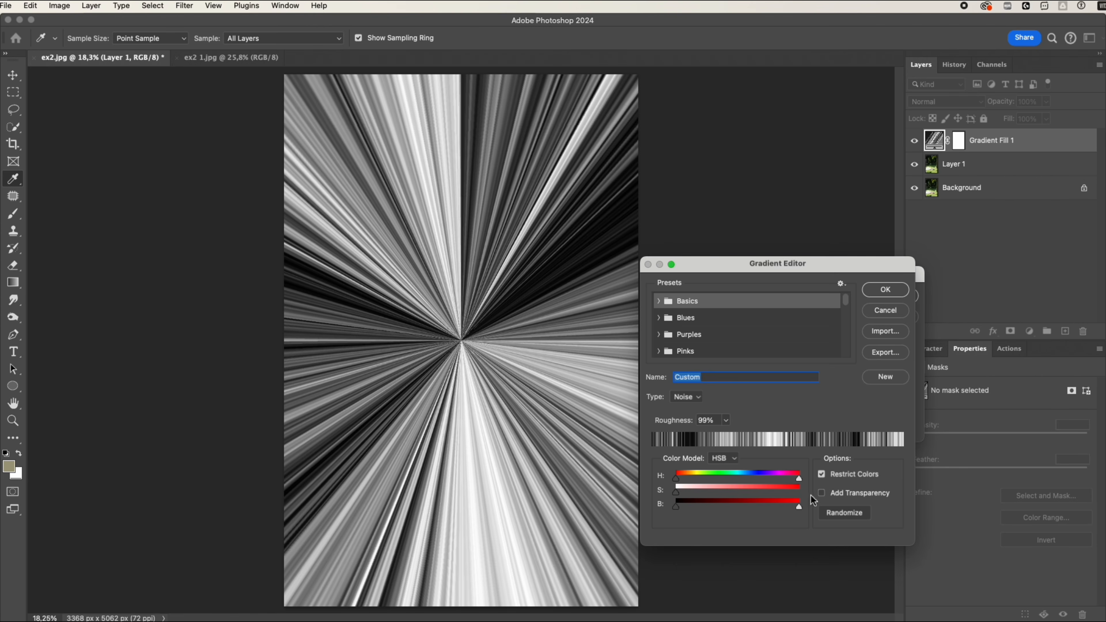
left_click(822, 494)
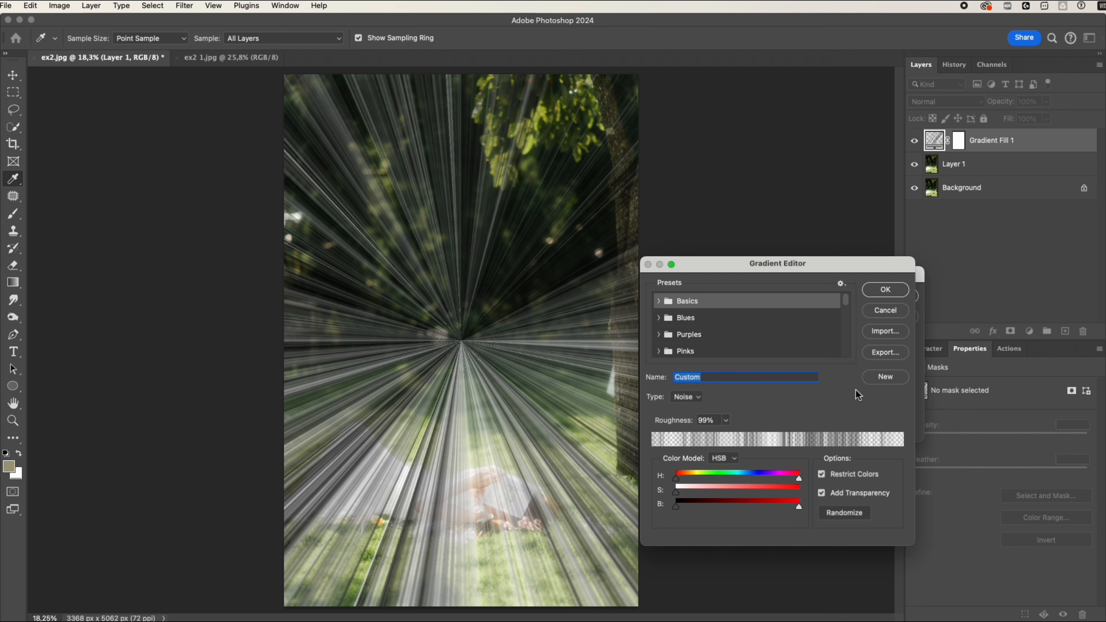
left_click(885, 290)
left_click(898, 294)
key("z")
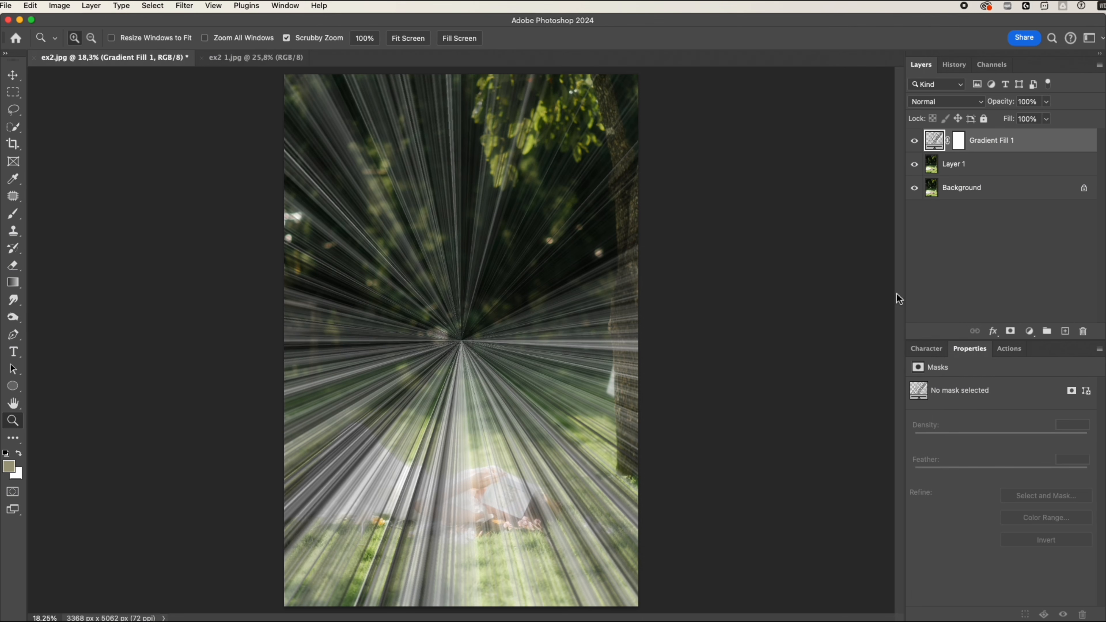
Set the gradient layer's blend mode to Screen and move the ray origin just beyond the image's upper-left corner.
left_click(933, 103)
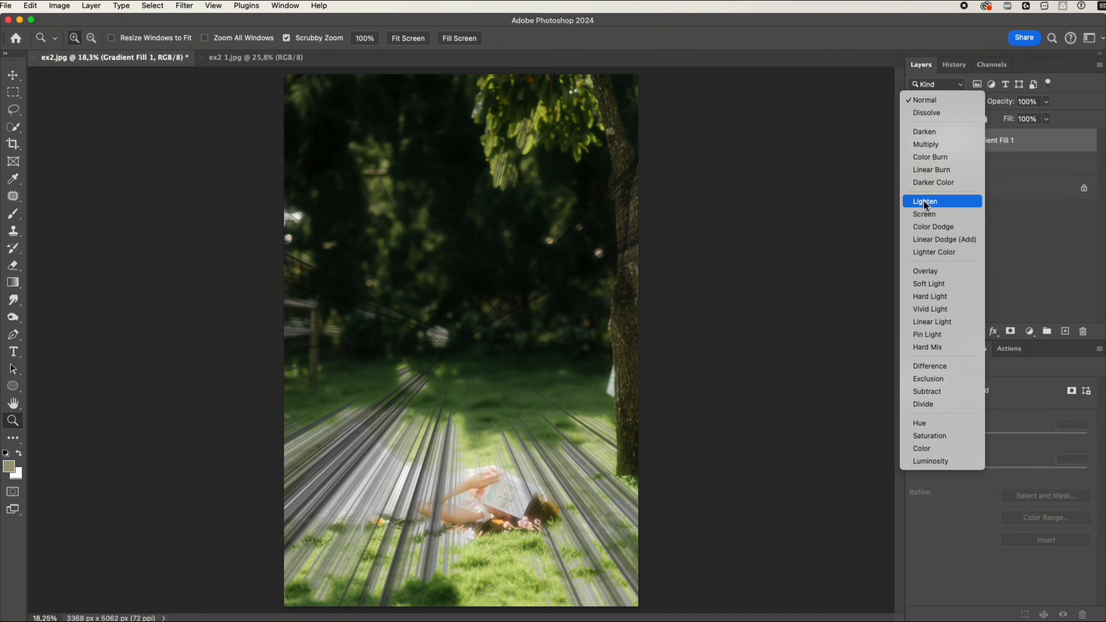
left_click(924, 214)
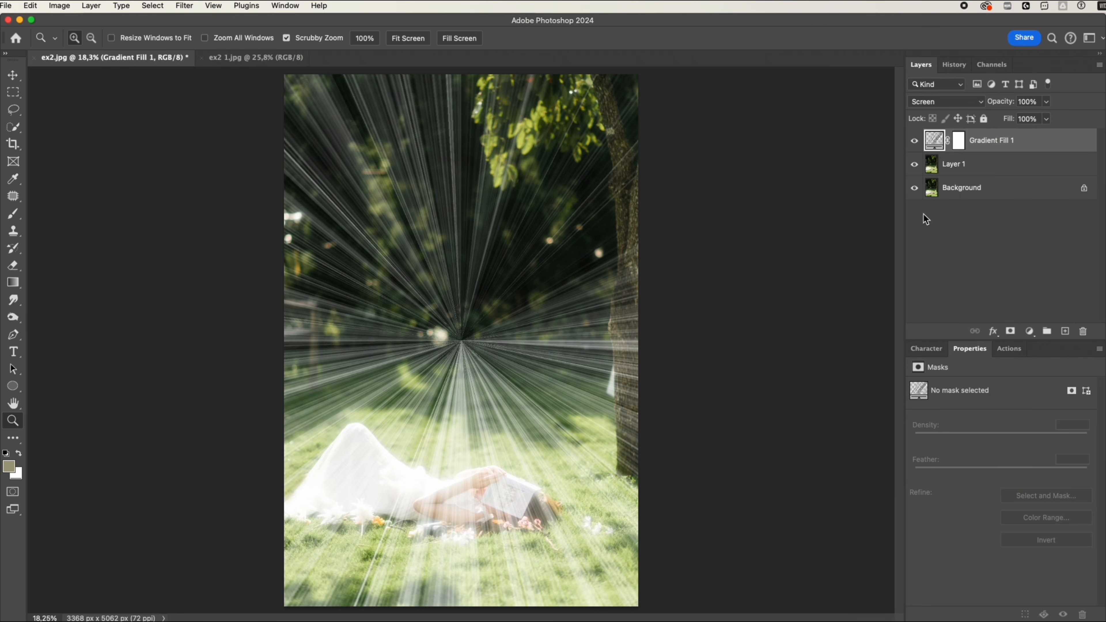
double_click(935, 147)
left_click_drag(462, 312, 272, 29)
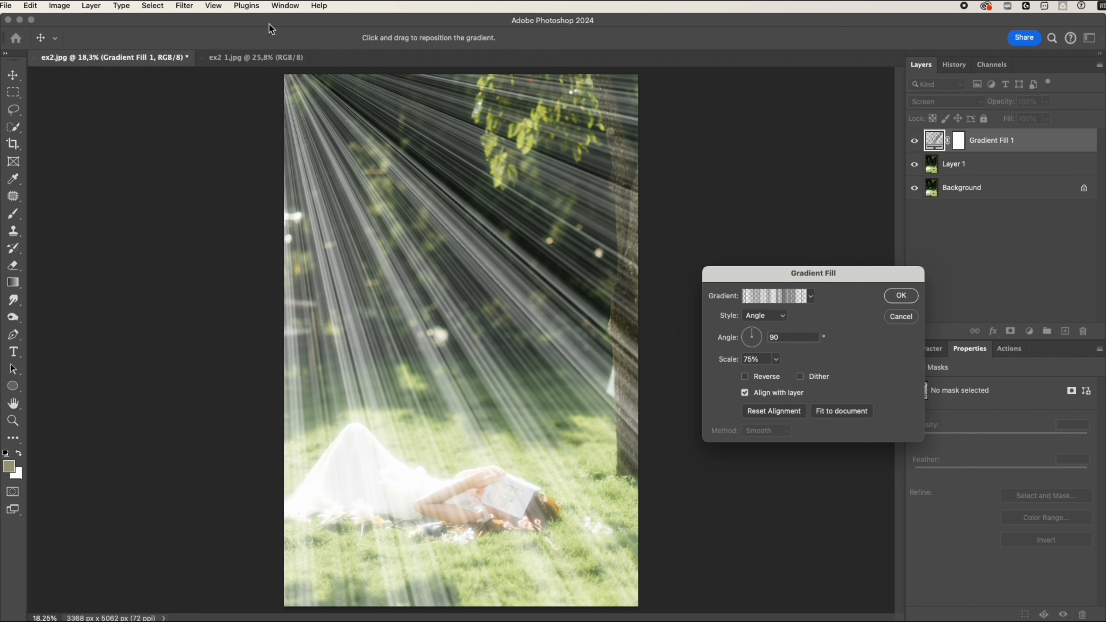
Randomize the noise gradient repeatedly until the rays are sparse and subtle, apply it, and compare the image with and without them.
left_click(758, 296)
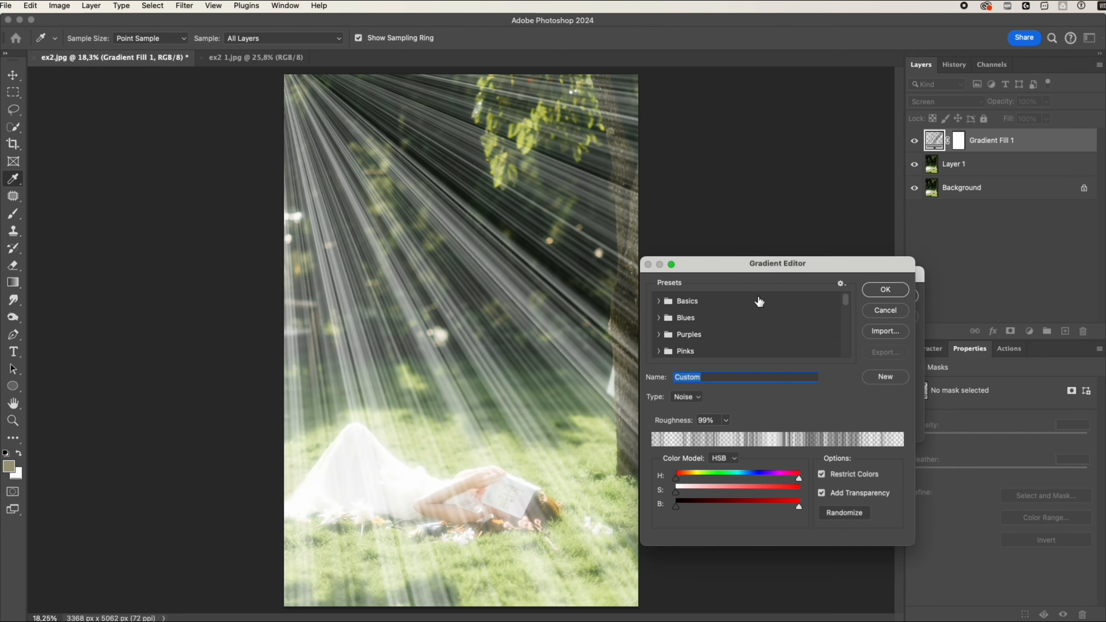
left_click(835, 514)
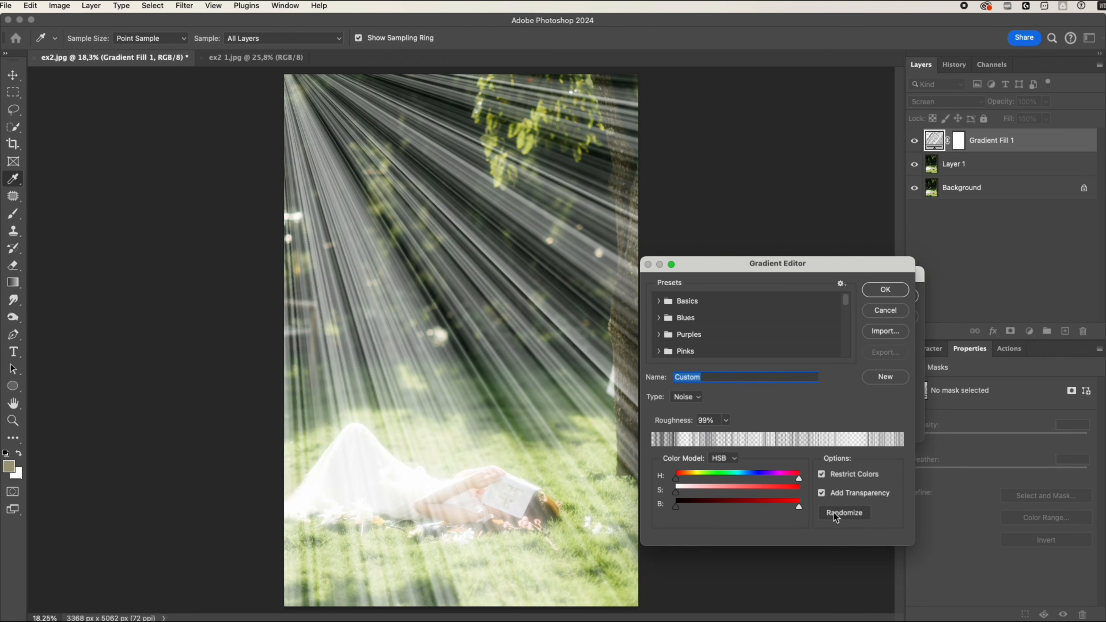
left_click(835, 514)
left_click(834, 514)
left_click(834, 513)
left_click(835, 514)
left_click(834, 513)
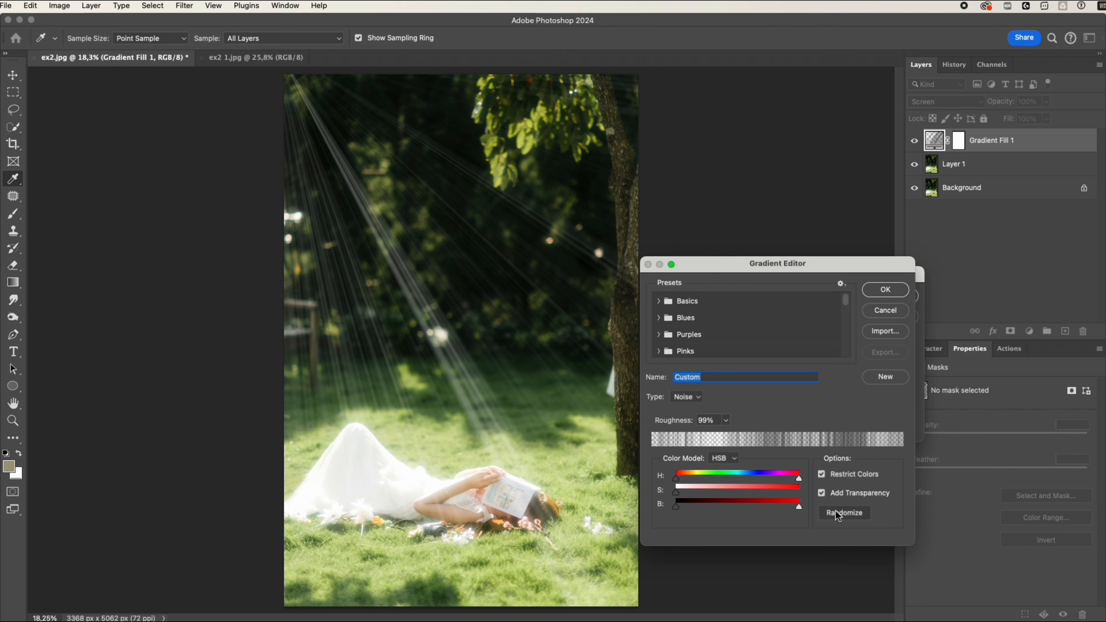
left_click(900, 291)
left_click(900, 297)
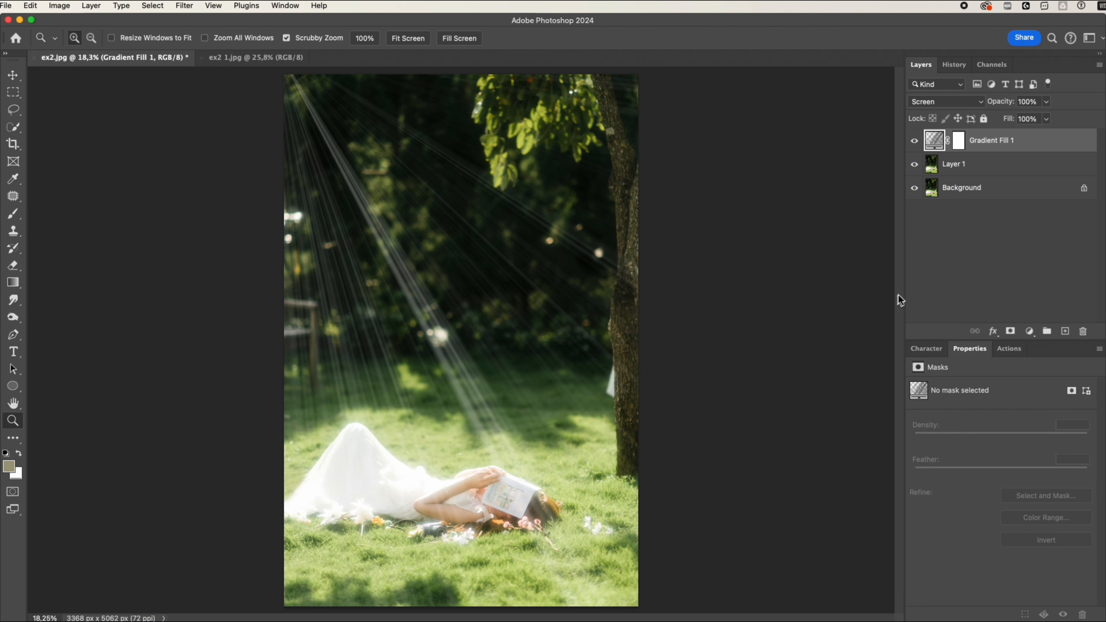
left_click(914, 148)
left_click(914, 148)
Convert the gradient fill to a smart object, soften the rays with Gaussian Blur, and compare the image with and without them.
left_click(185, 5)
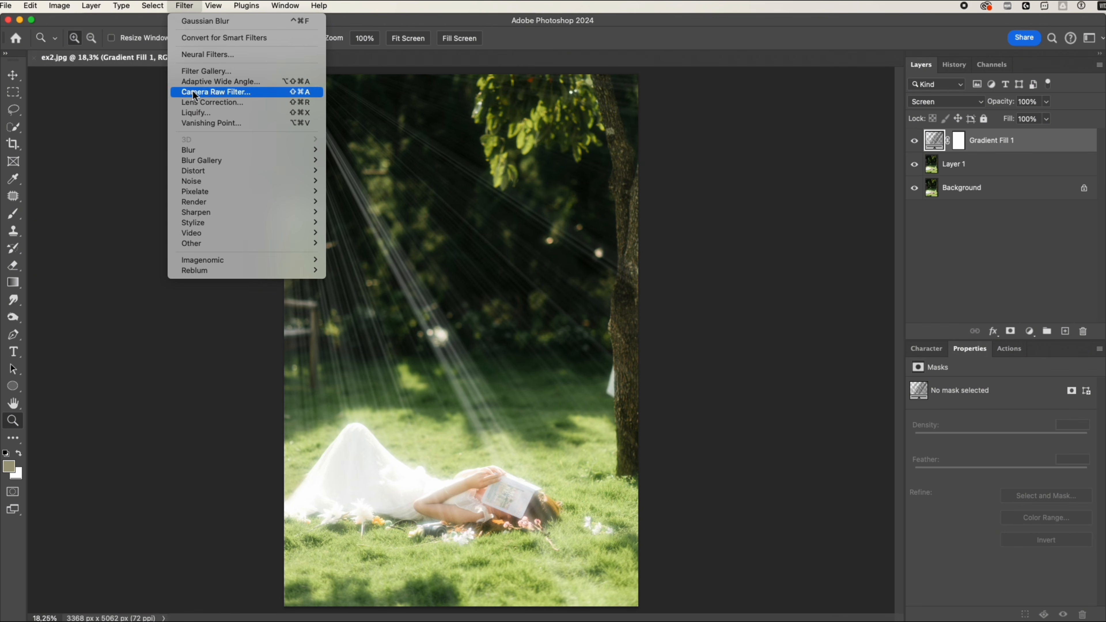
mouse_move(235, 149)
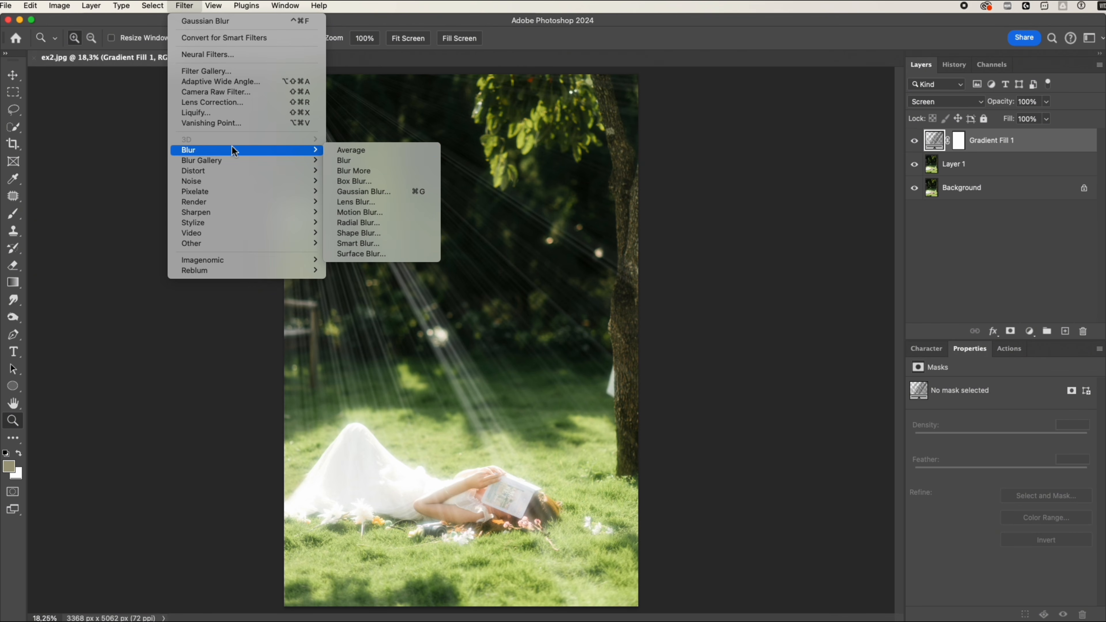
left_click(352, 193)
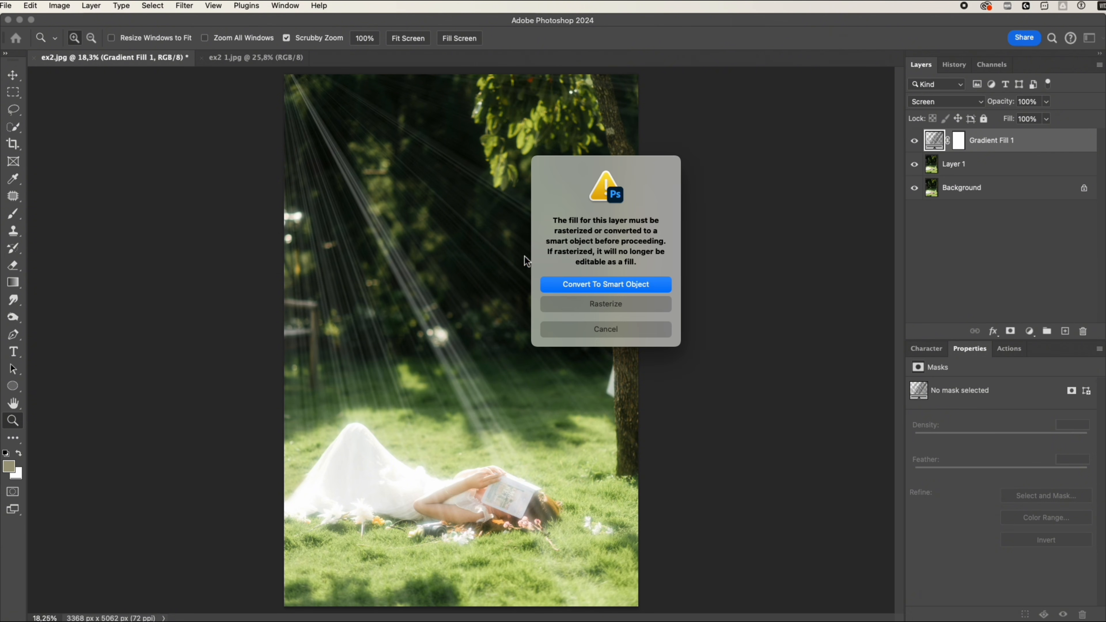
left_click(579, 285)
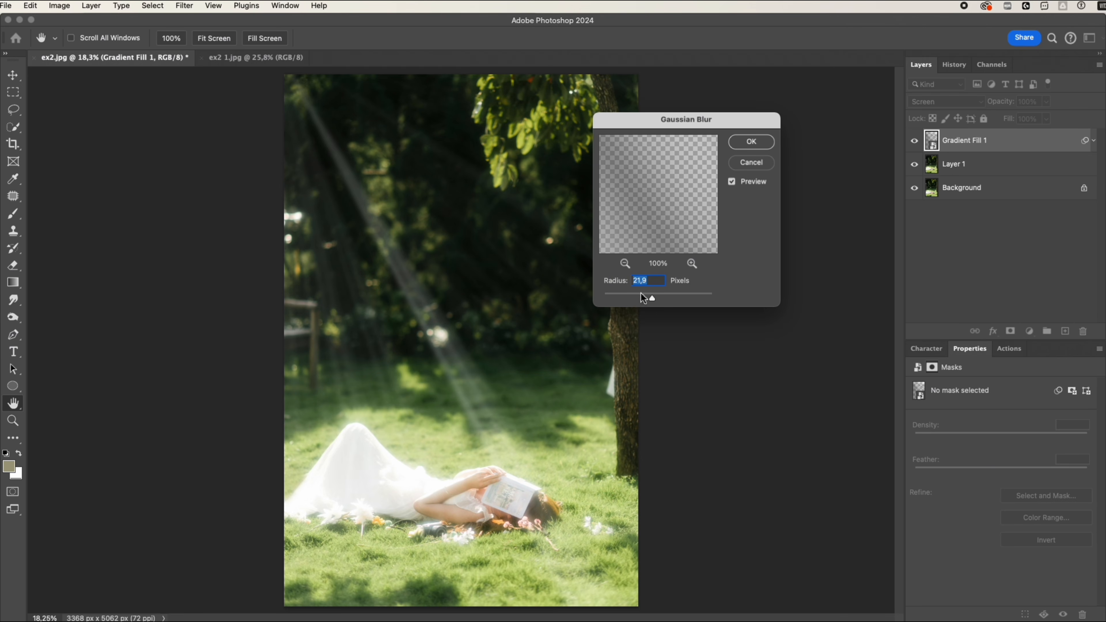
left_click_drag(621, 295, 650, 298)
left_click(749, 148)
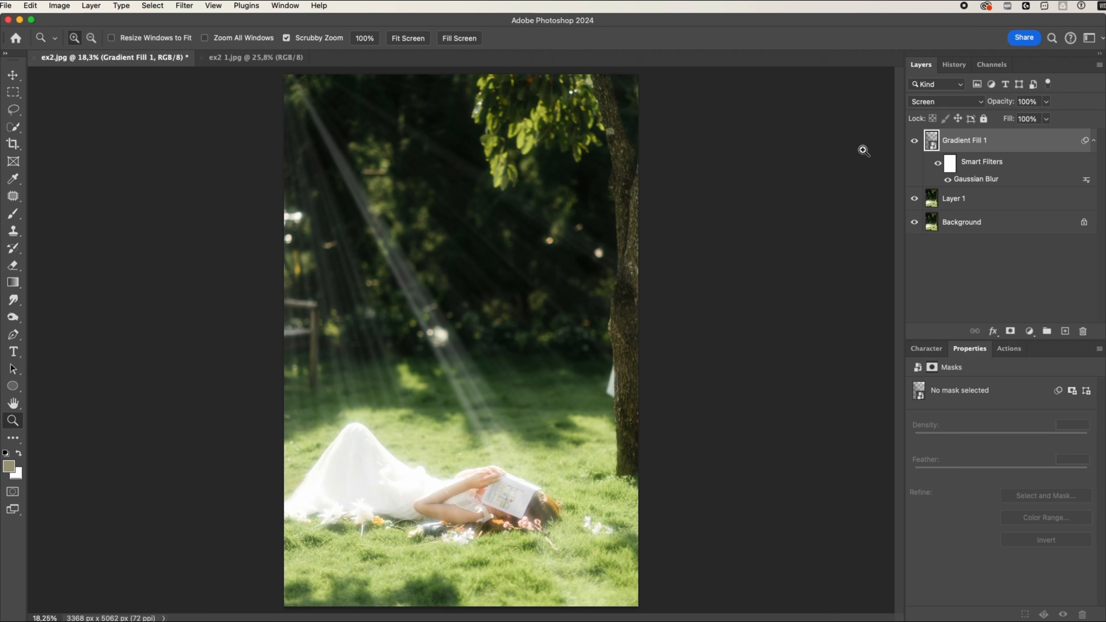
left_click(915, 141)
left_click(914, 144)
Copy the blurred ray layer into ex2 1.jpg and place the rays diagonally across the woman's portrait.
left_click_drag(940, 147, 366, 198)
left_click_drag(447, 280, 577, 431)
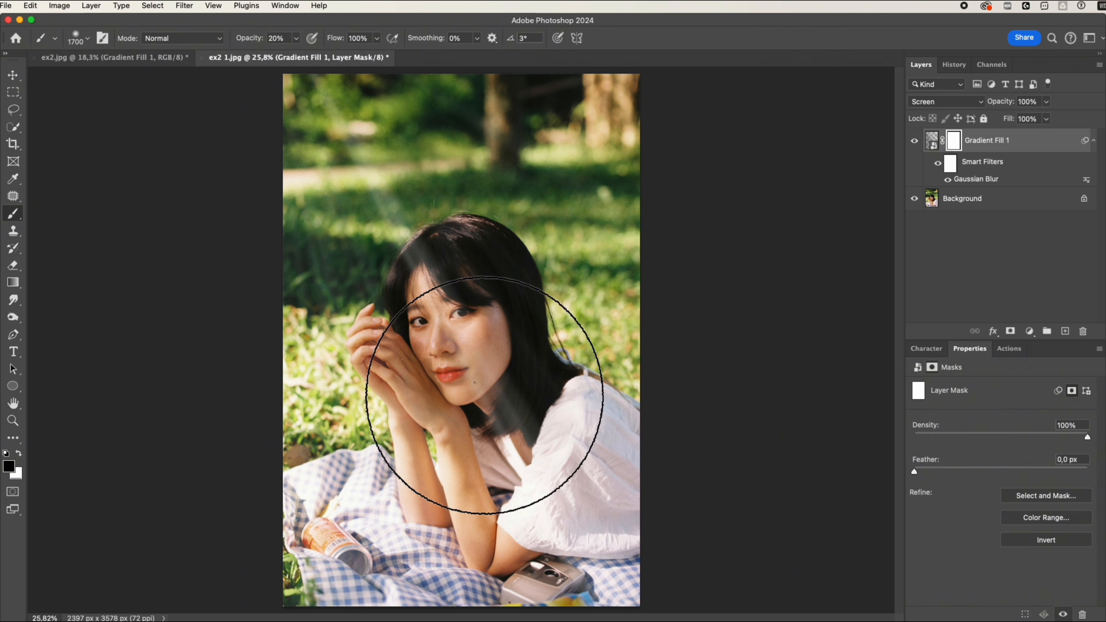
Paint black at 20% opacity on the ray layer's mask over the woman's face and hair, and compare with and without the rays.
left_click(500, 401)
left_click(479, 427)
left_click(479, 346)
left_click(487, 304)
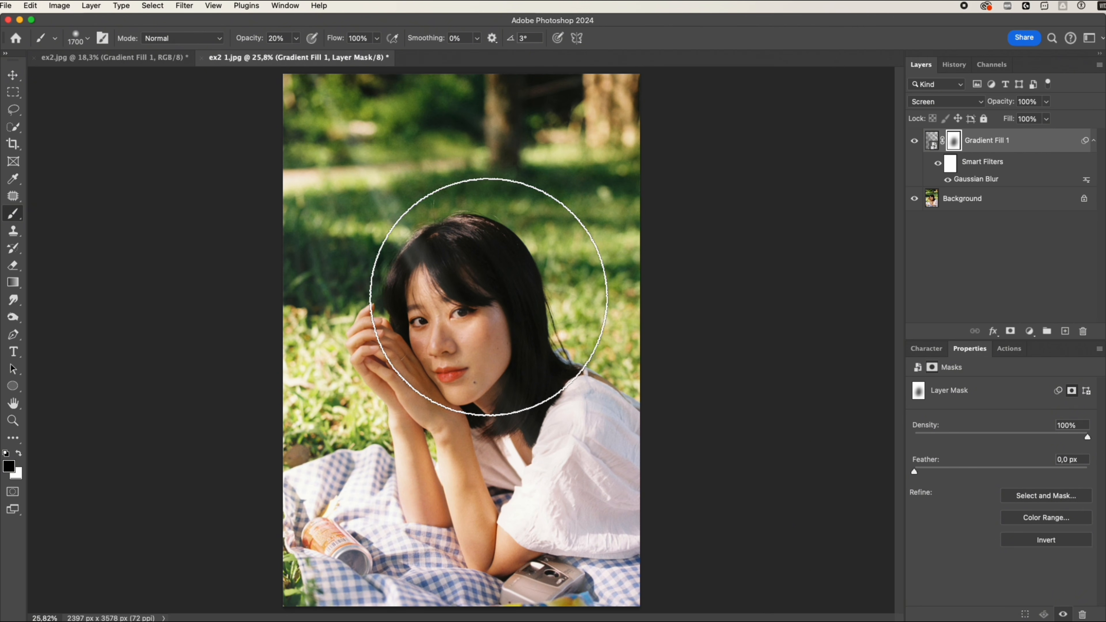
left_click(916, 141)
left_click(916, 141)
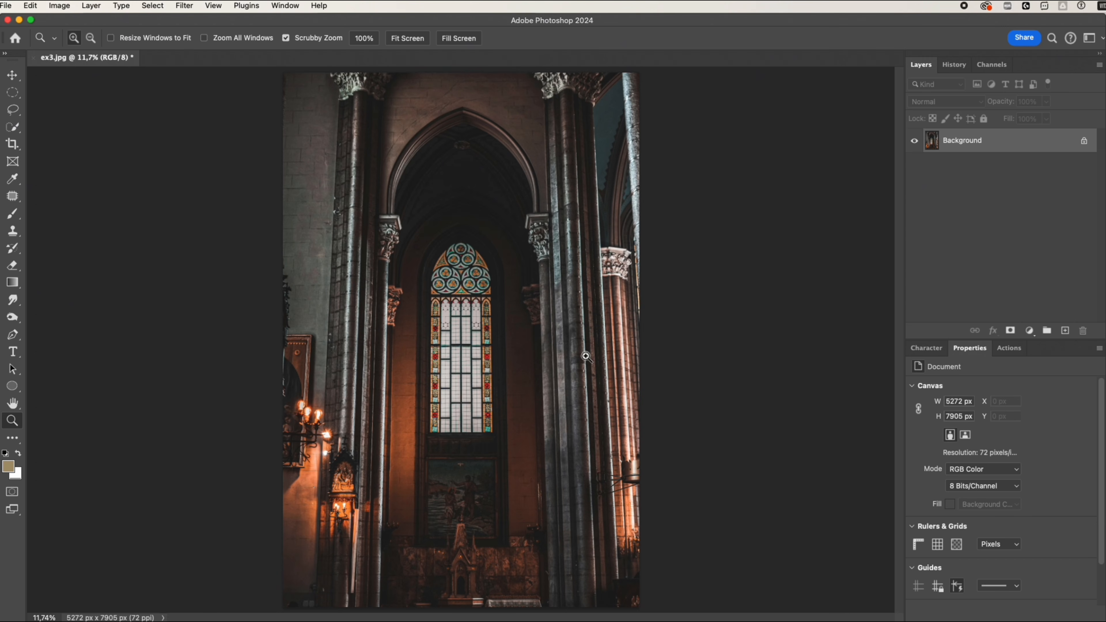
In ex3.jpg, add a new layer and draw an elliptical selection about 1759 × 3803 px around the stained-glass window.
left_click(1065, 331)
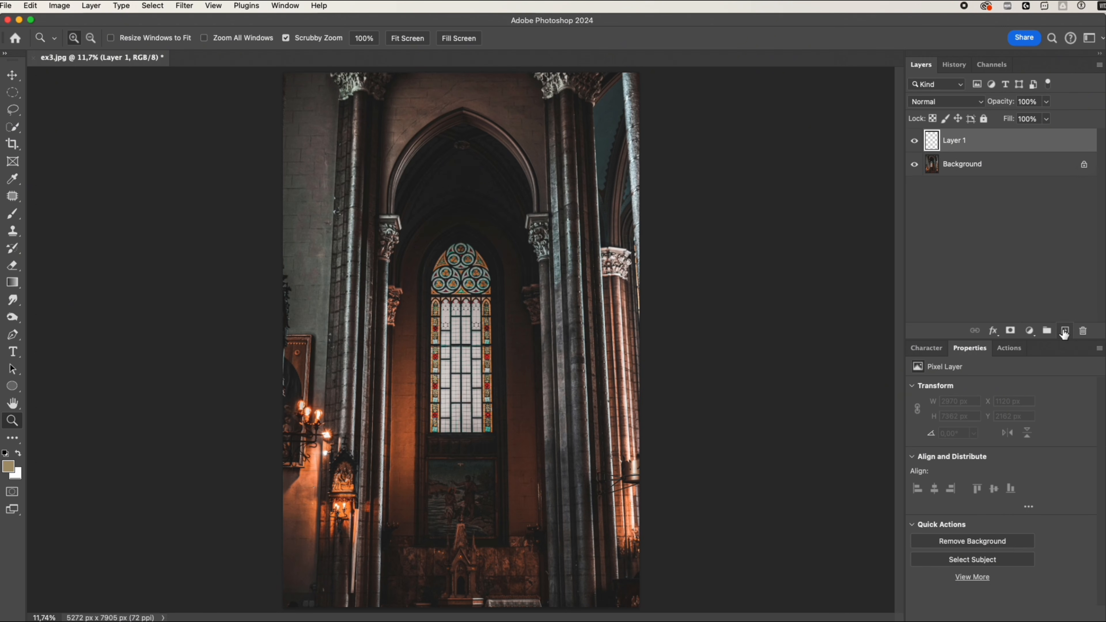
left_click(17, 97)
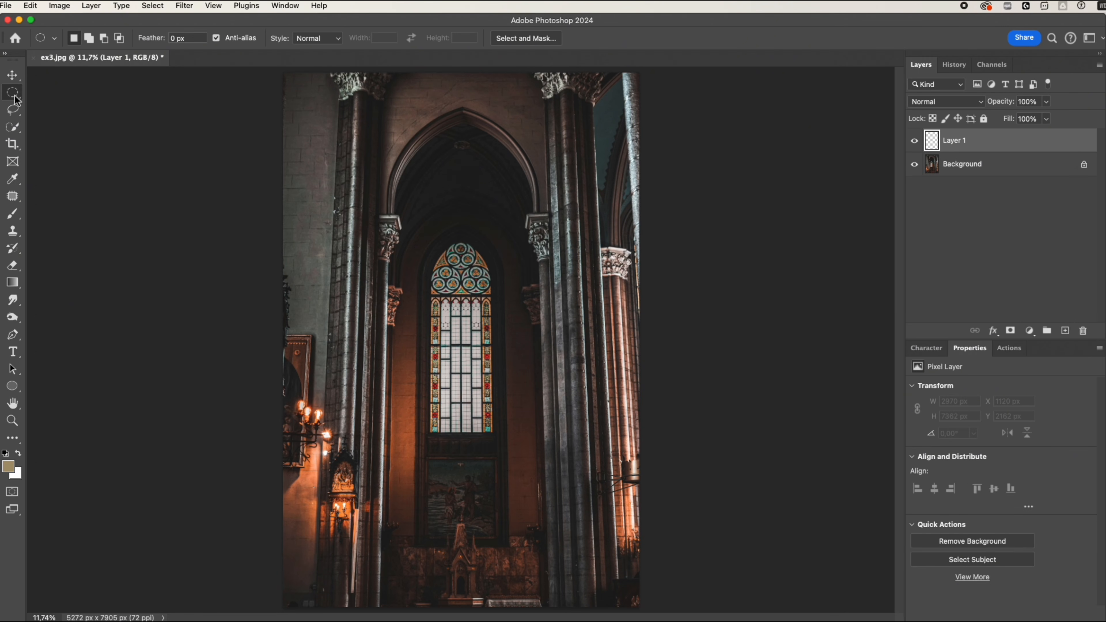
left_click(46, 102)
left_click_drag(446, 248, 491, 421)
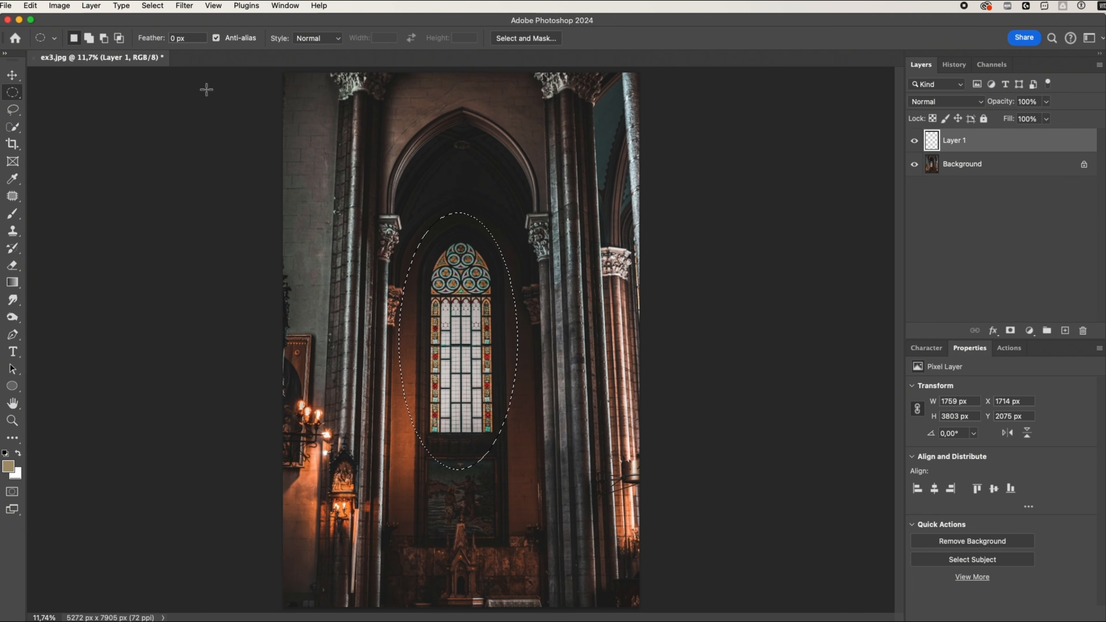
Feather the elliptical selection around the window with a radius of 222 pixels.
left_click(150, 7)
mouse_move(170, 176)
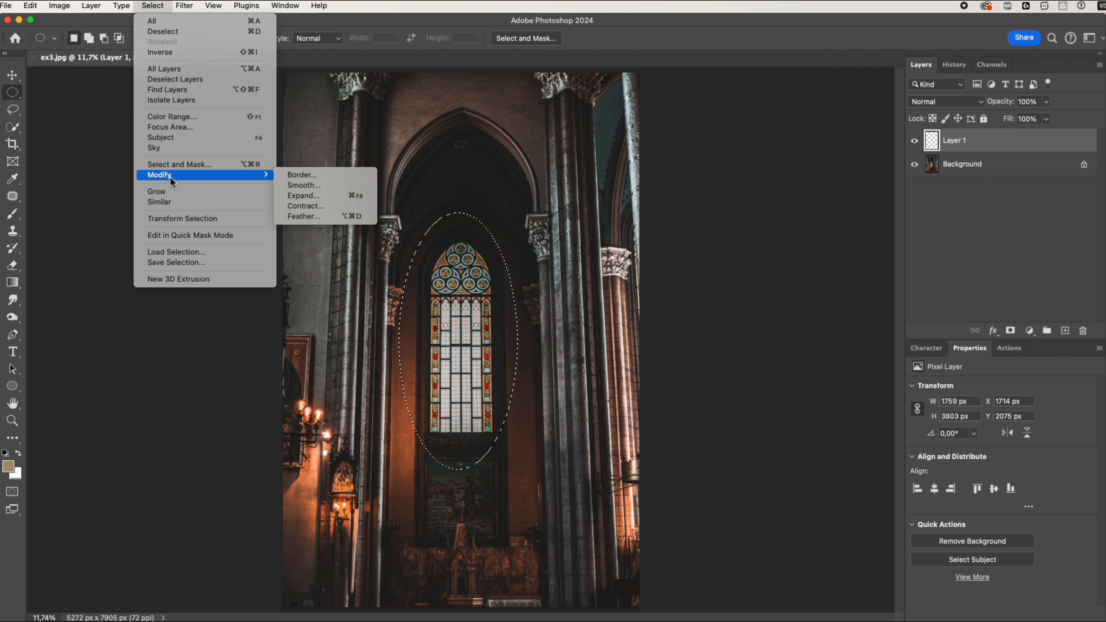
left_click(307, 216)
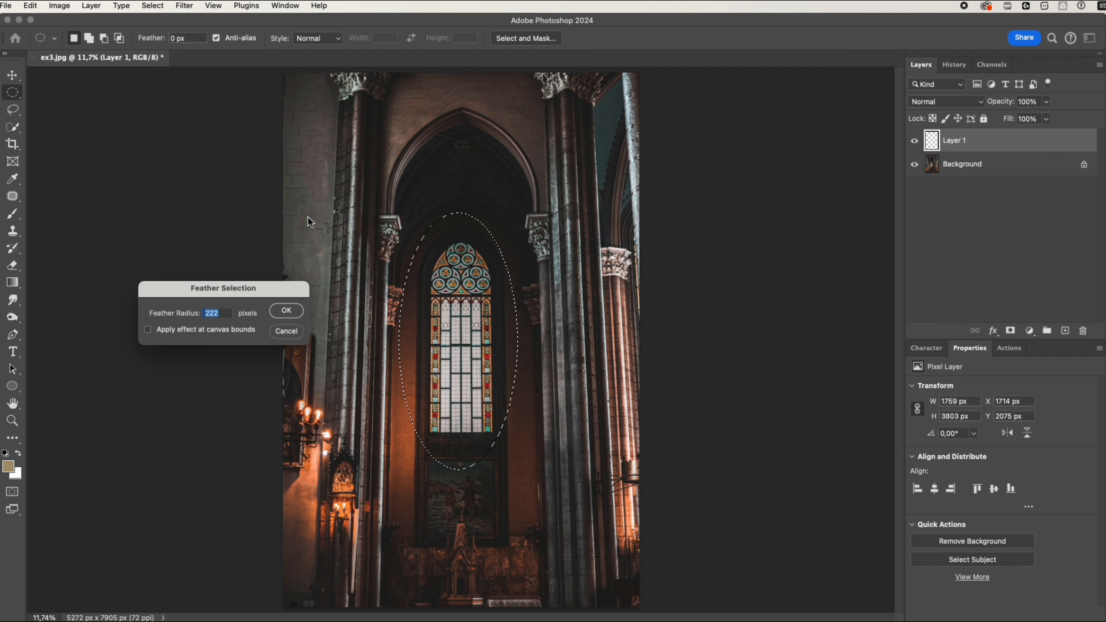
left_click(286, 311)
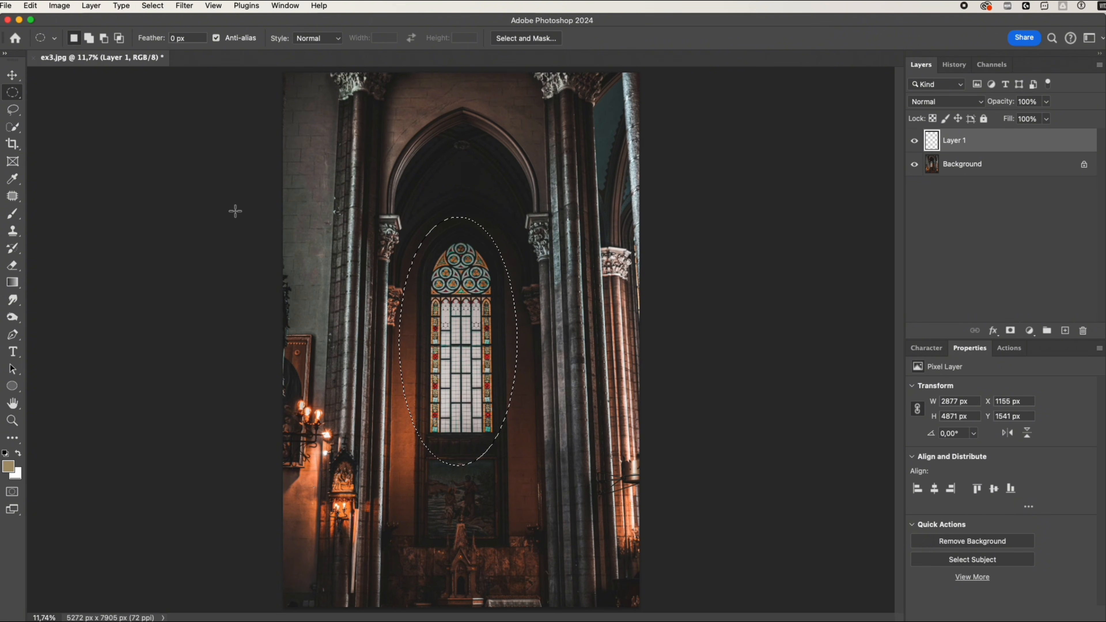
Render Clouds inside the feathered selection on the new layer and deselect it.
left_click(184, 5)
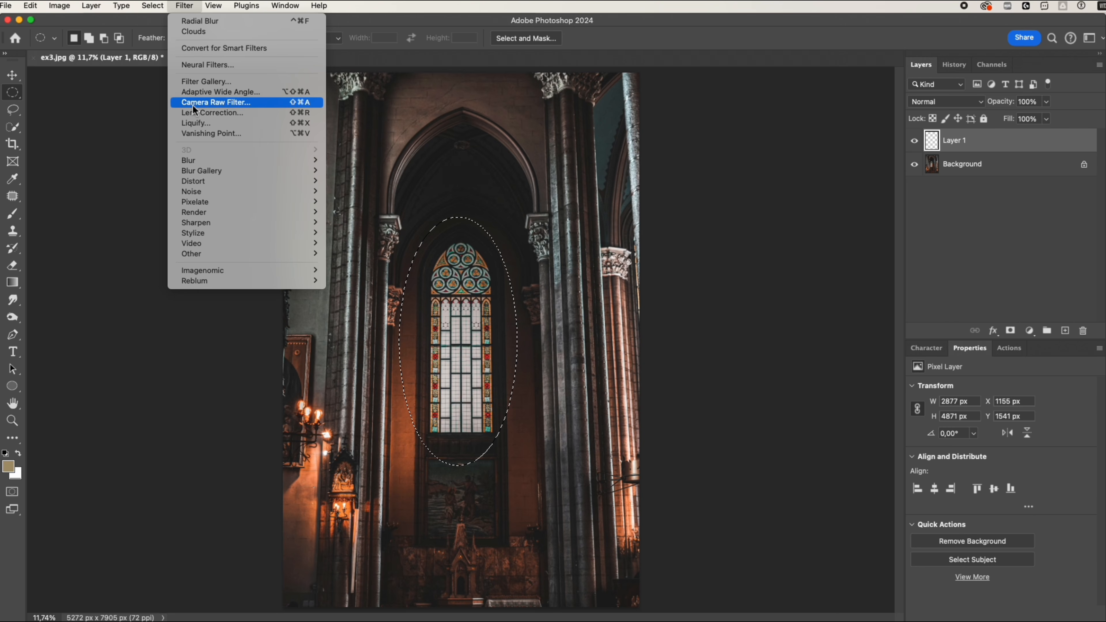
mouse_move(196, 212)
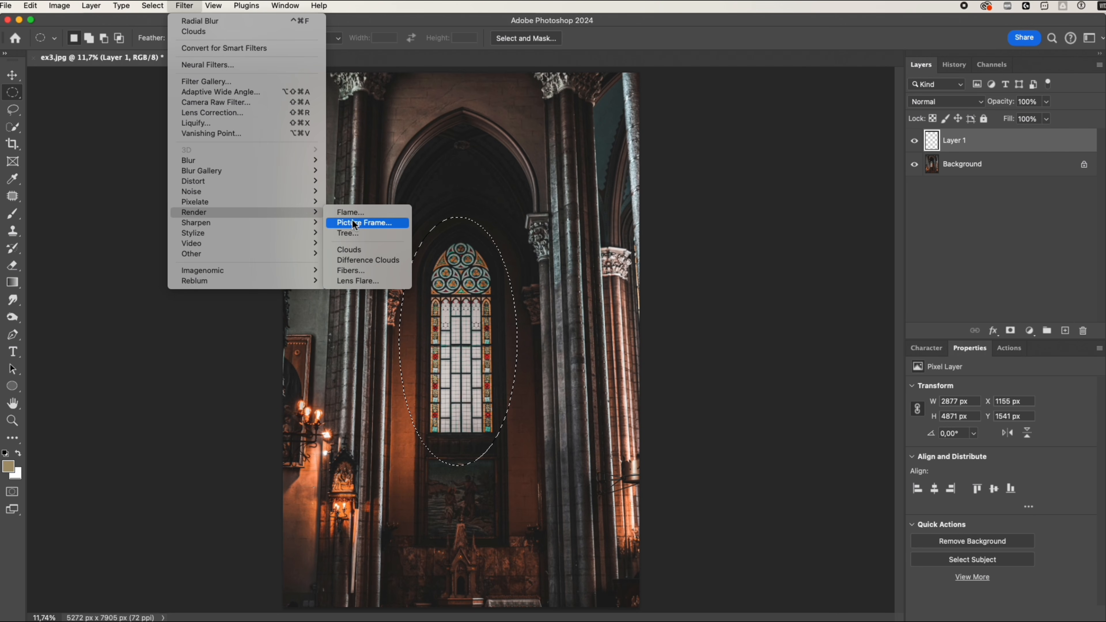
left_click(353, 251)
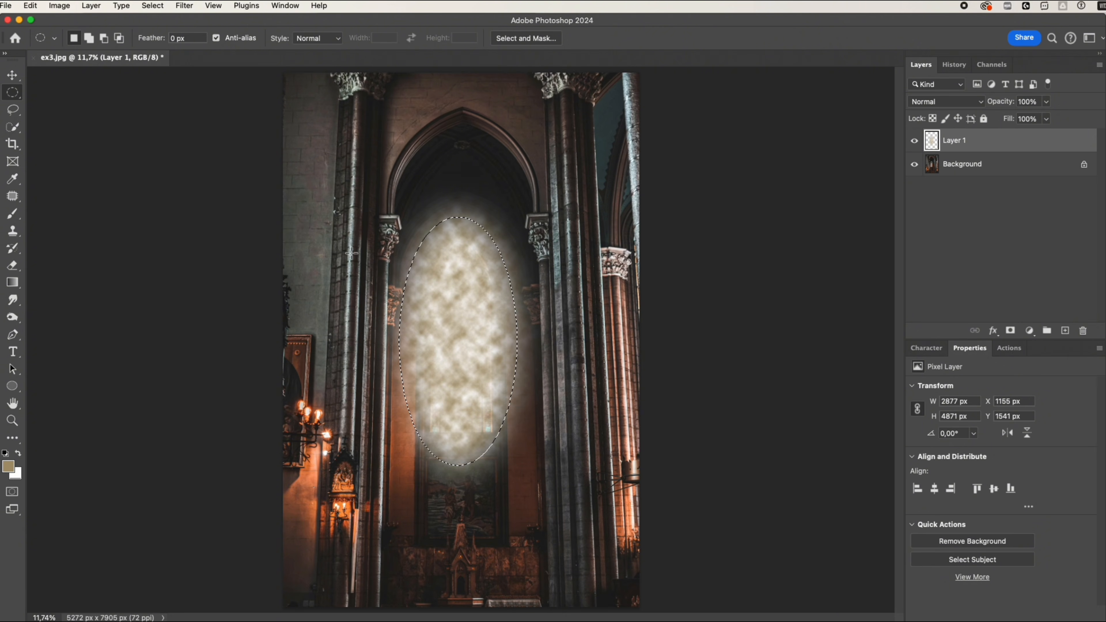
key("ctrl+d")
key("ctrl+d")
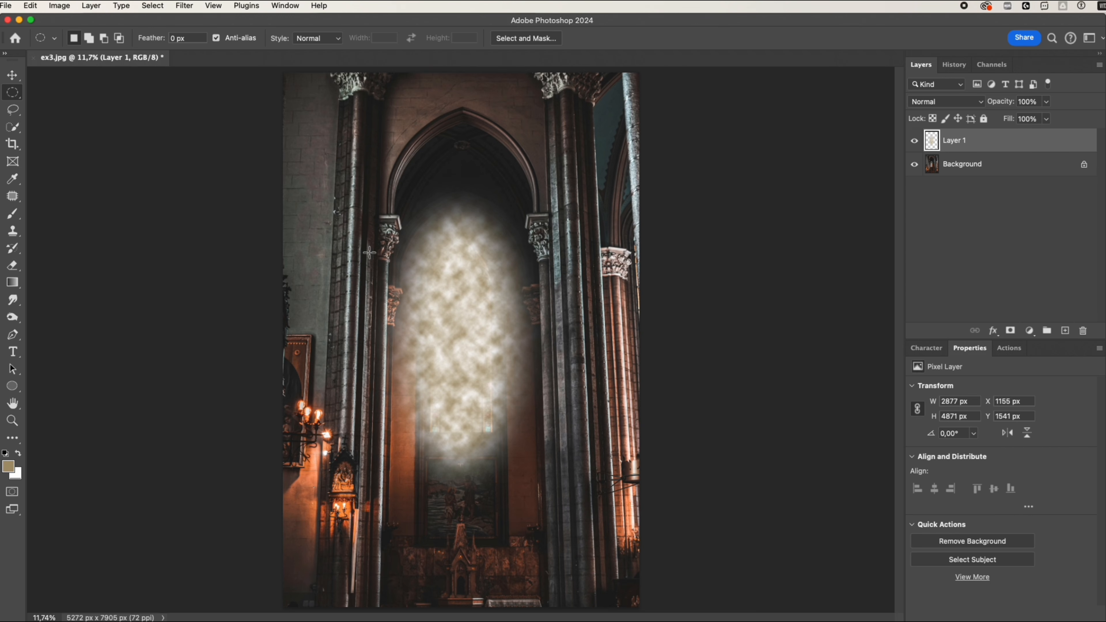
Set the clouds layer's blend mode to Screen and apply a Zoom Radial Blur with amount 100, Good quality and the centre at the upper edge.
left_click(934, 104)
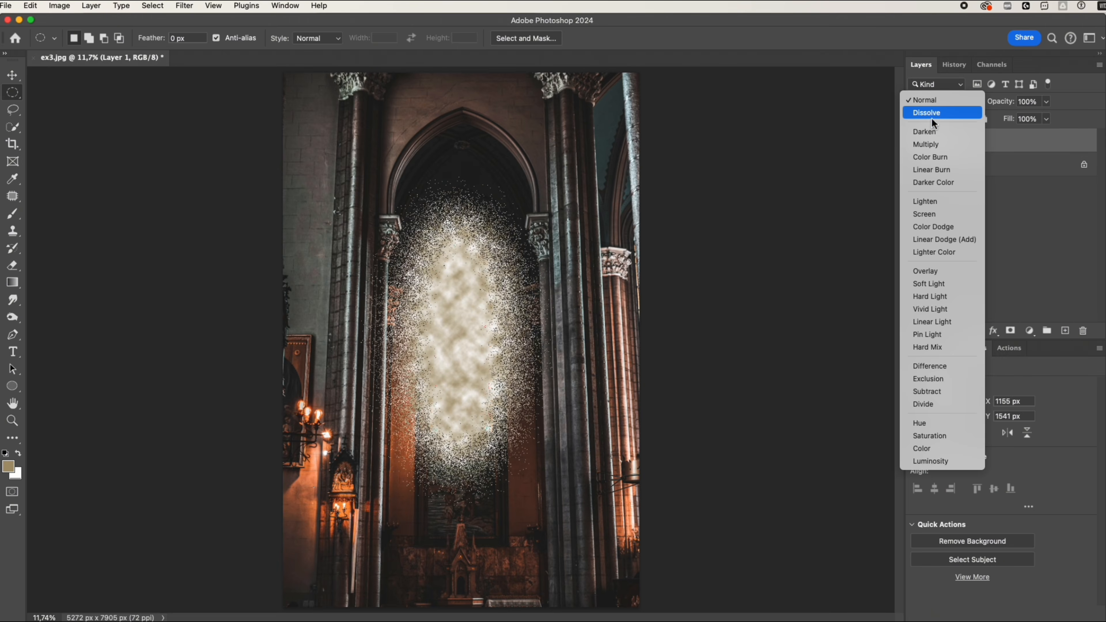
left_click(922, 214)
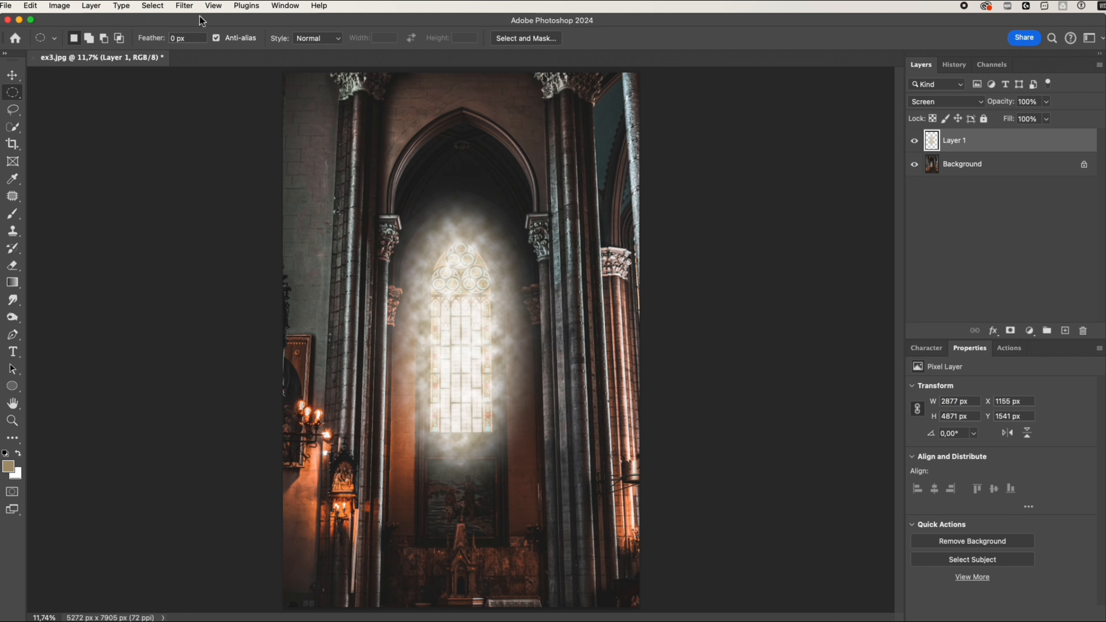
left_click(185, 6)
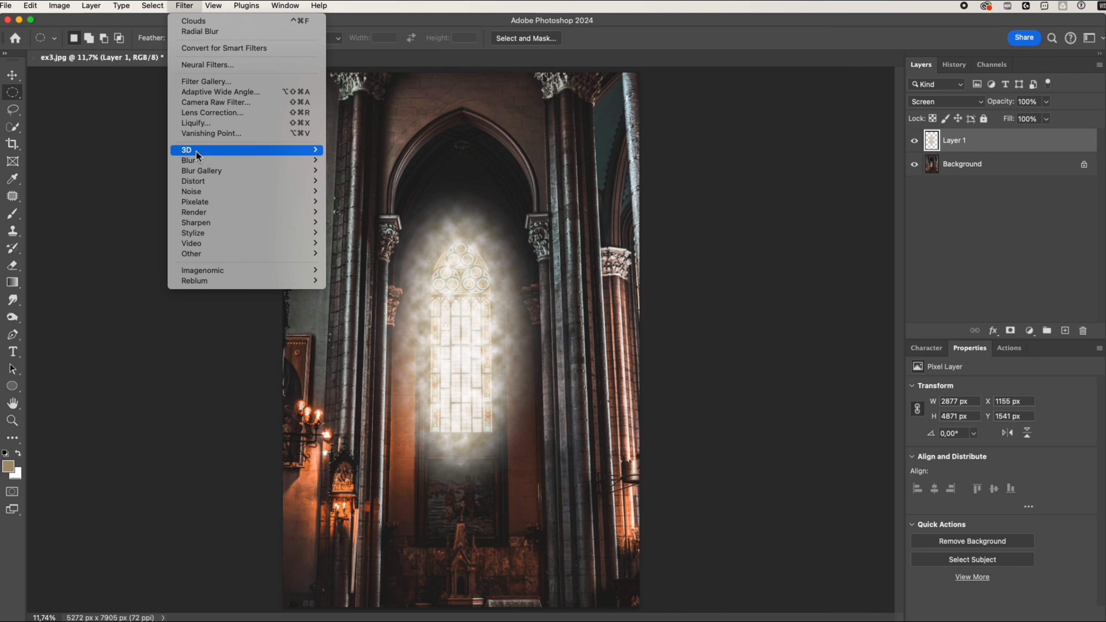
mouse_move(197, 160)
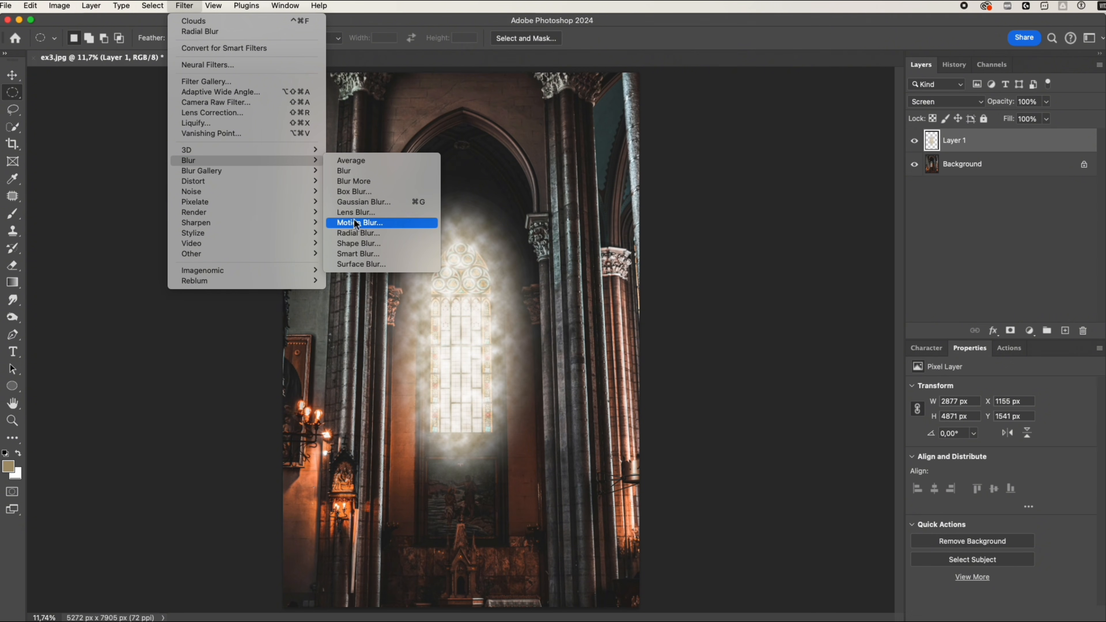
left_click(356, 238)
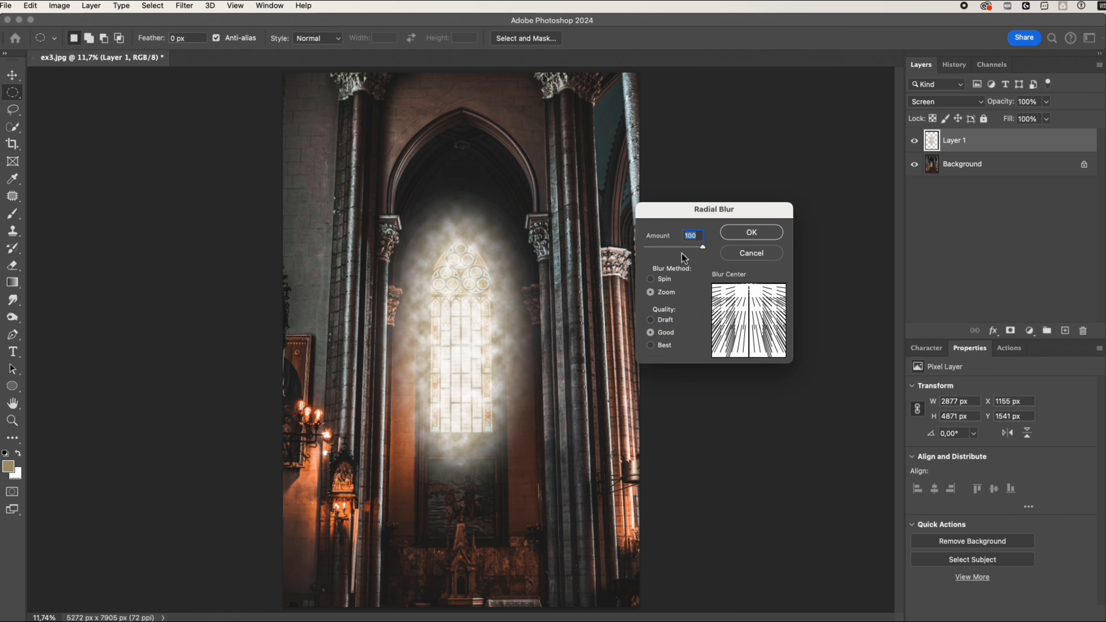
mouse_move(747, 301)
left_mouse_down()
mouse_move(758, 327)
mouse_move(753, 288)
left_mouse_up()
left_click(752, 232)
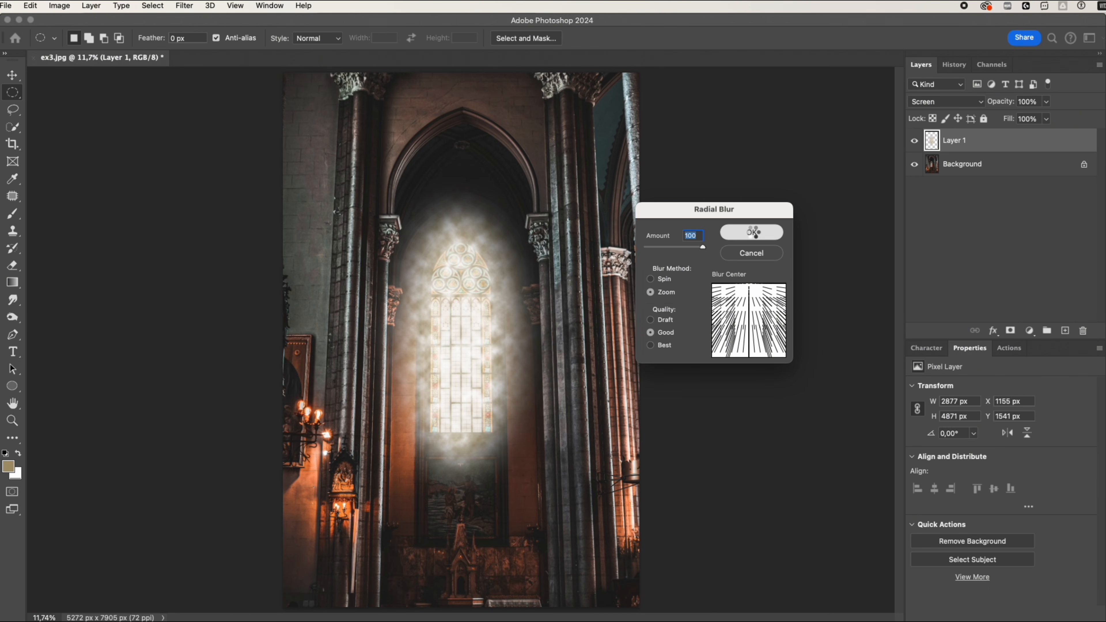
key("z")
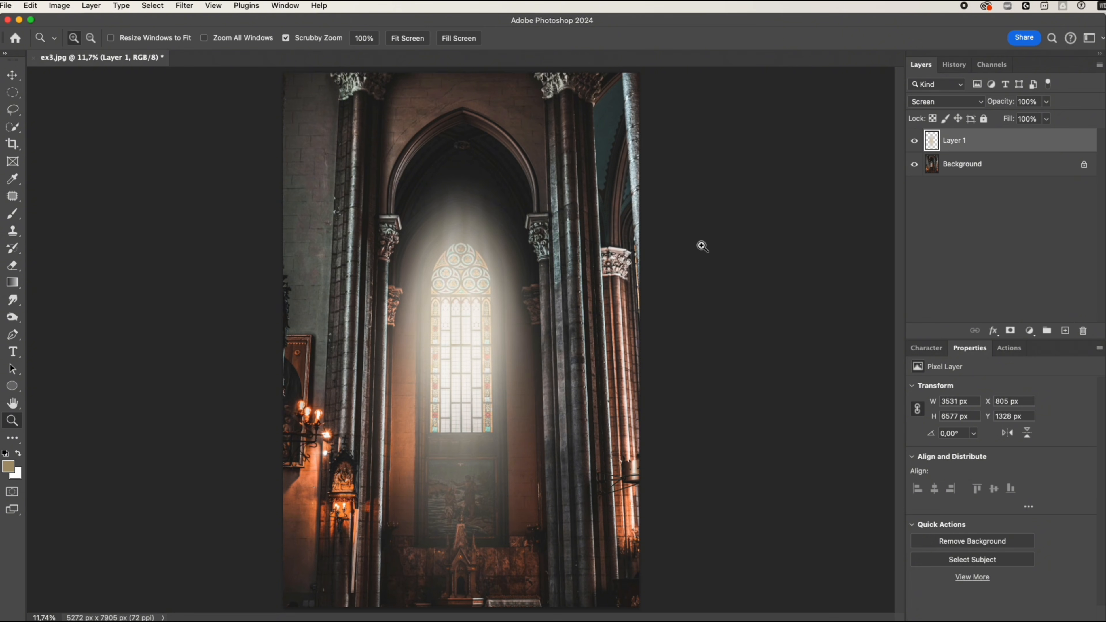
Transform the ray layer so it sits lower over the window and tapers towards its upper end in perspective.
key("ctrl+t")
left_click_drag(509, 247, 506, 284)
left_click_drag(576, 203, 531, 231)
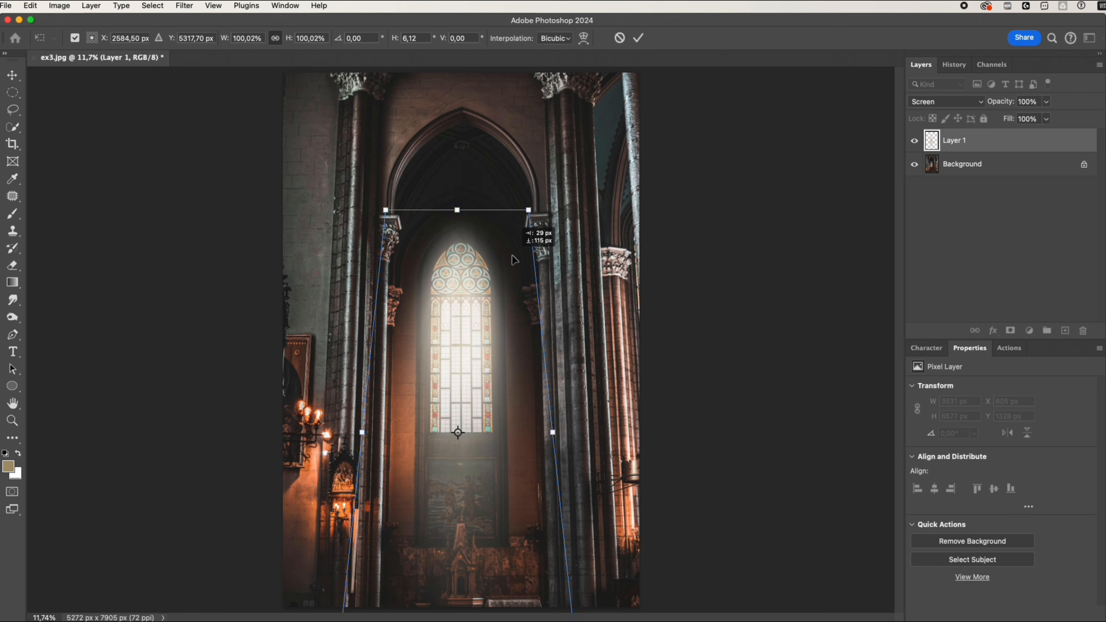
left_click(639, 39)
left_click(915, 141)
left_click(914, 140)
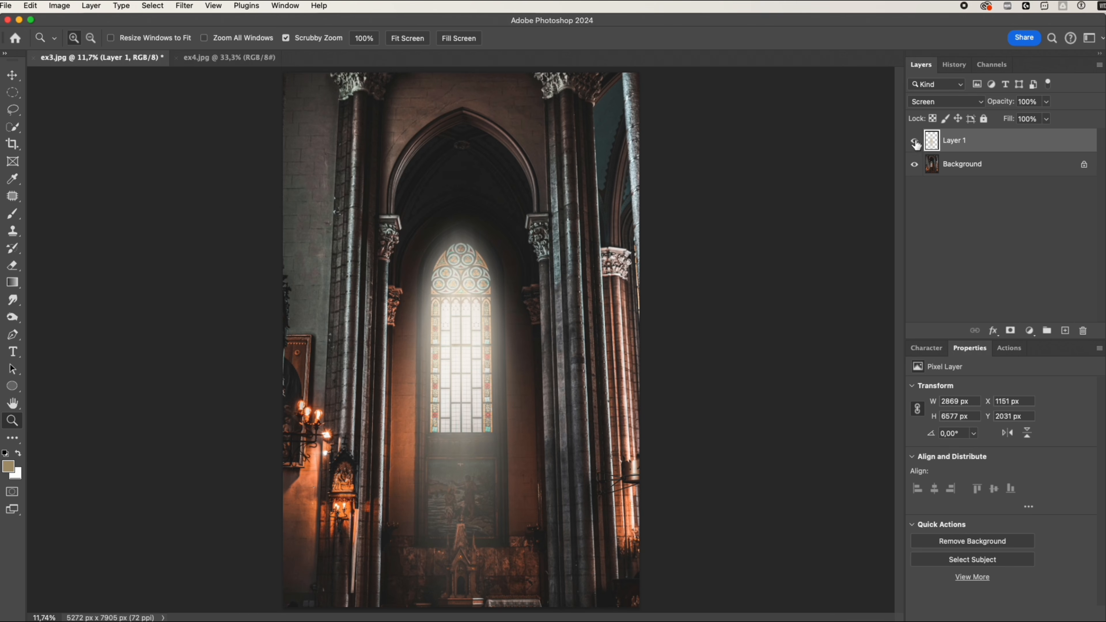
Copy the ray layer into ex4.jpg, scale it to about 38.63% and centre it over the arched window.
left_click_drag(951, 144, 455, 173)
key("super+t")
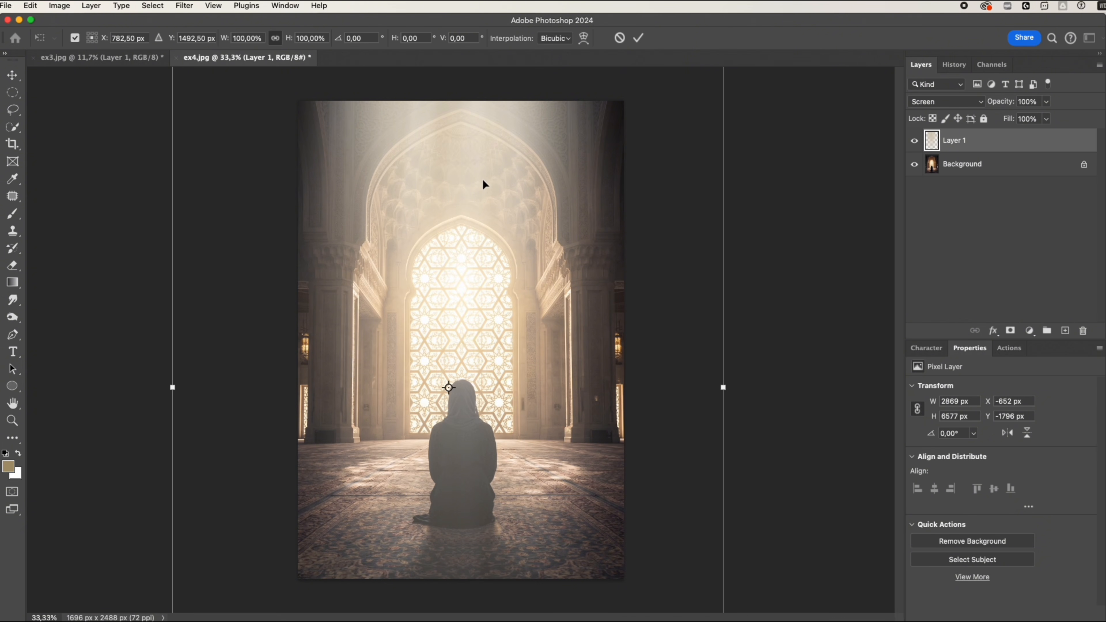
left_click_drag(723, 386, 632, 381)
left_click_drag(474, 312, 519, 261)
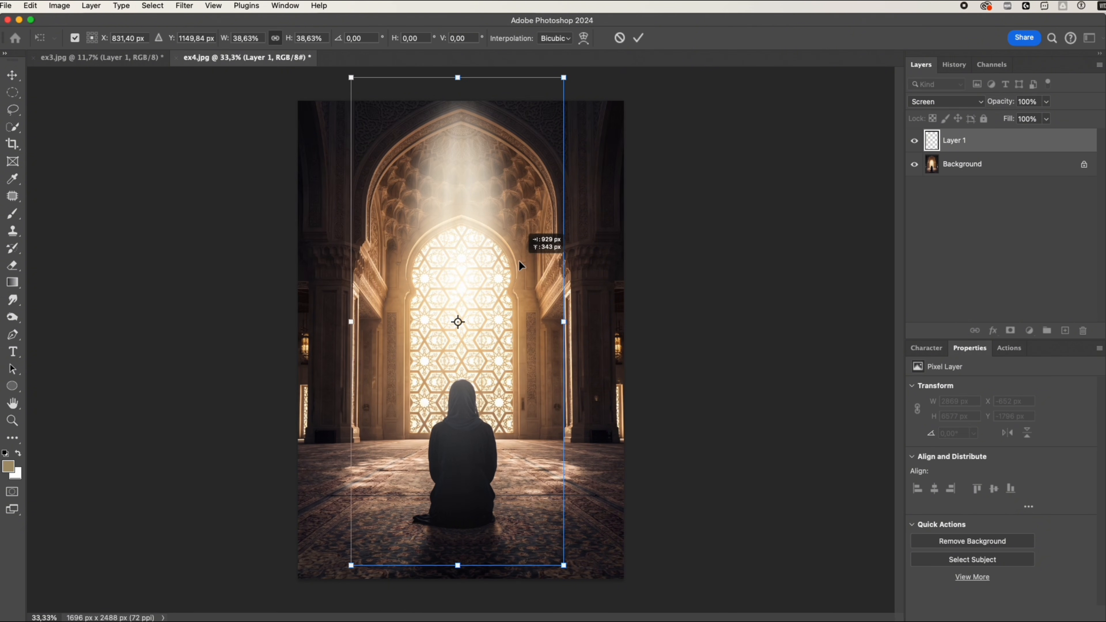
Stretch the rays downwards and widen their lower end in perspective to about 1894 × 2780 px, and compare with and without them.
left_click_drag(457, 565, 460, 610)
left_click_drag(574, 610, 691, 611)
left_click_drag(558, 416, 559, 439)
key("Return")
key("z")
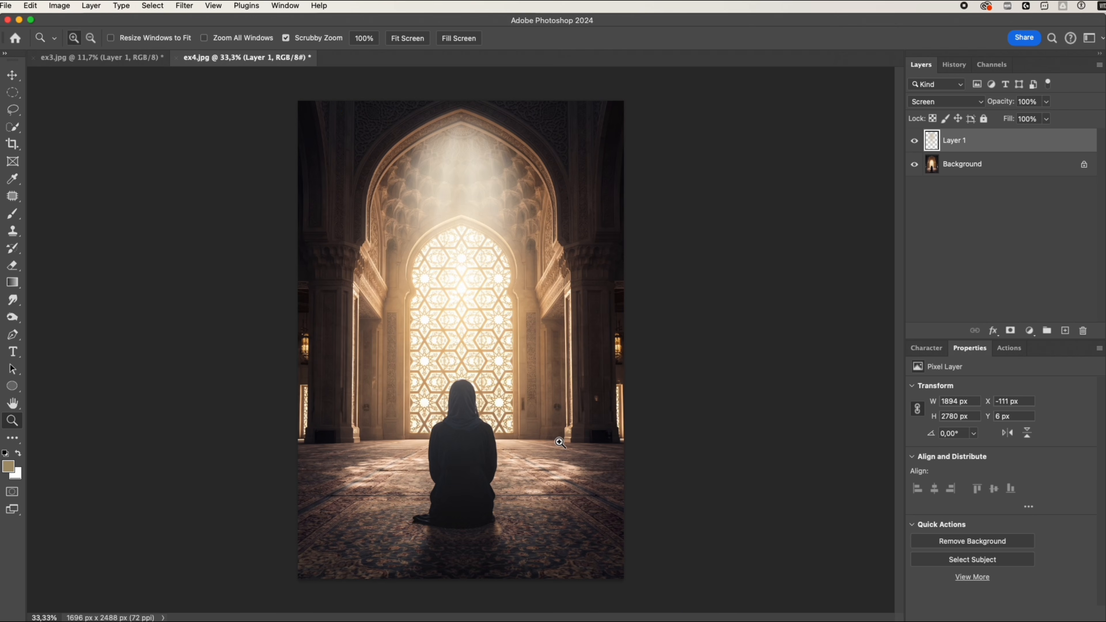
left_click(915, 140)
left_click(916, 141)
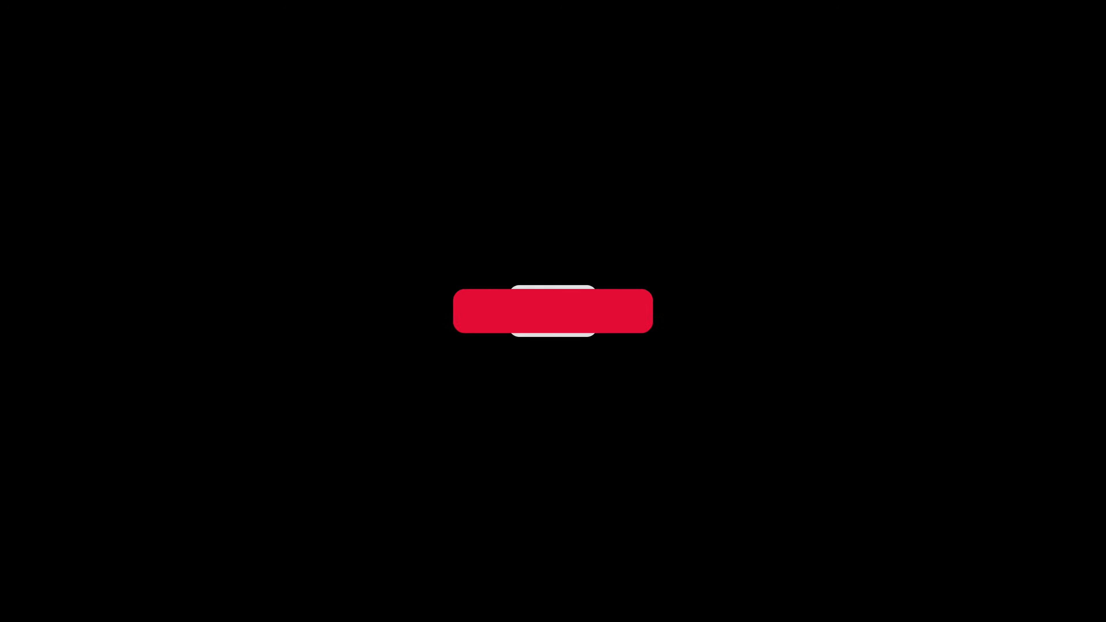